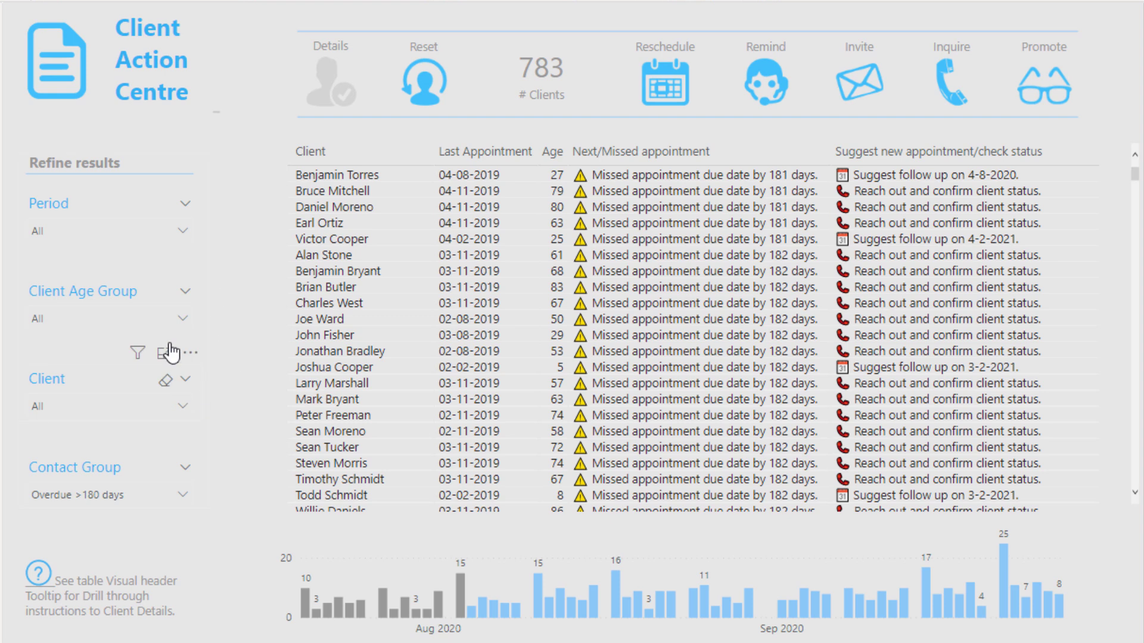
- Try the Period slicer options In 4 Weeks, Prior Previous Week, Current Week to Date, In 2 Weeks and Current Week
left_click(182, 232)
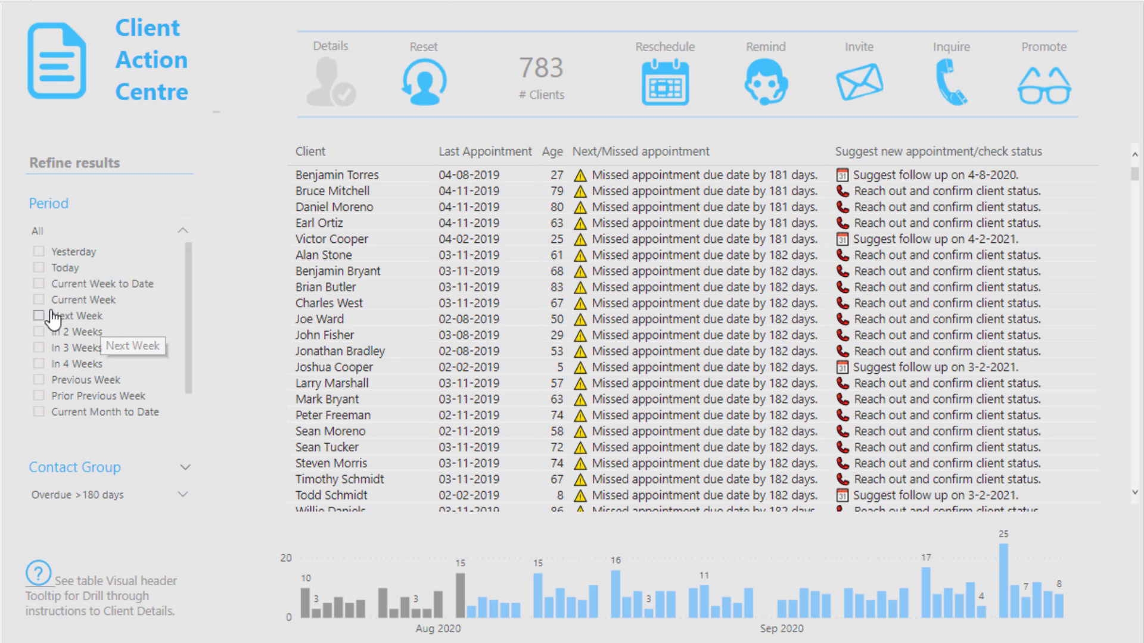
left_click(37, 364)
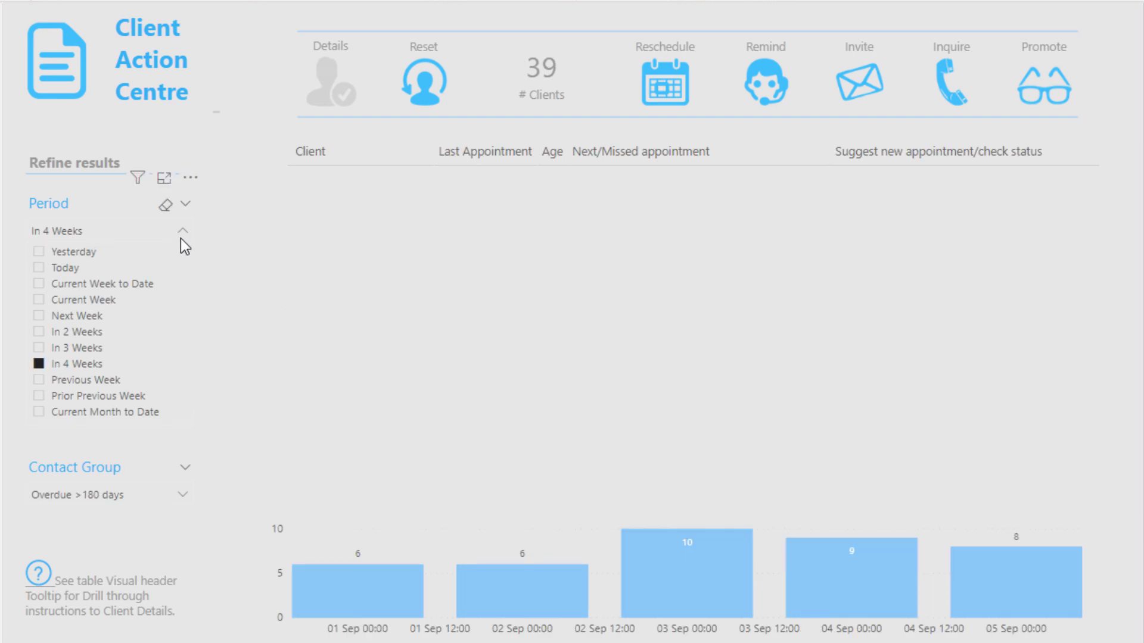
left_click(38, 396)
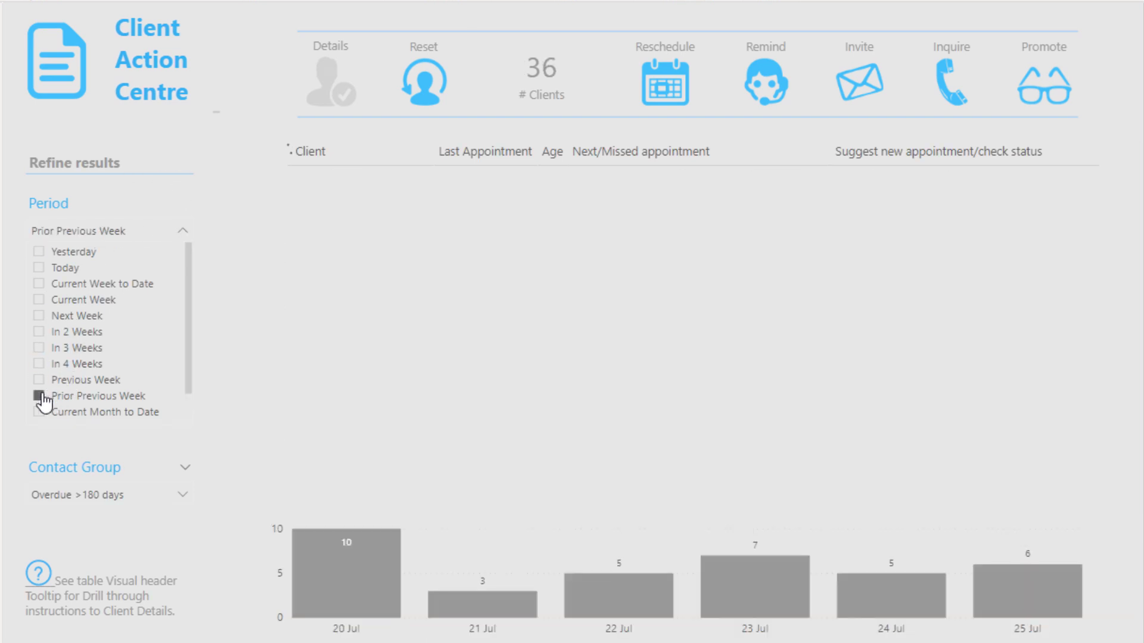
left_click(39, 285)
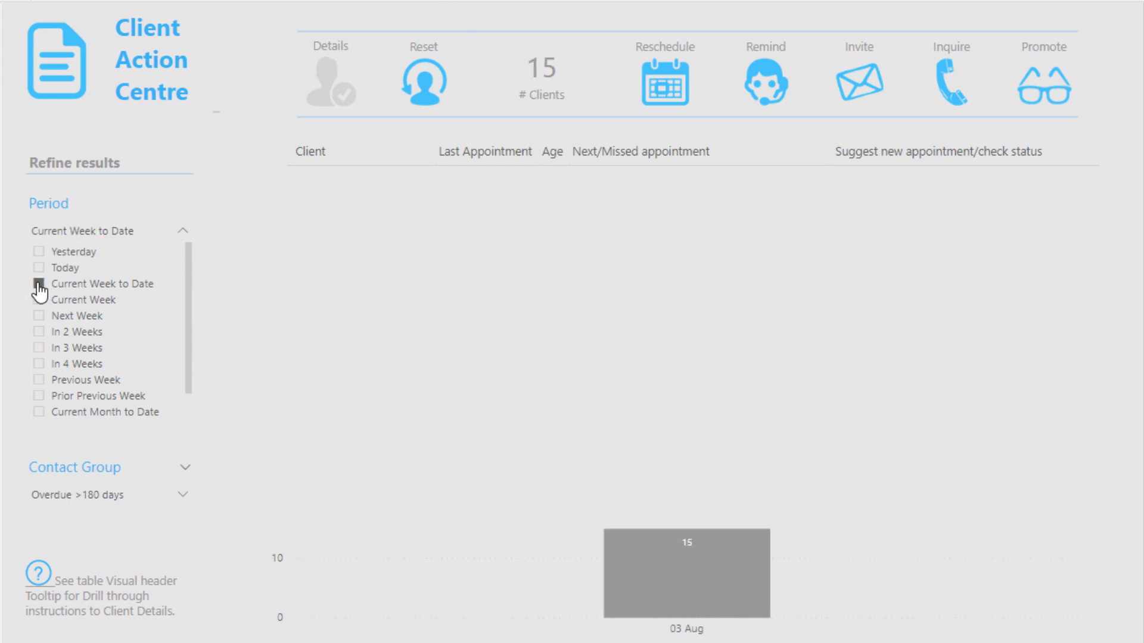
left_click(39, 332)
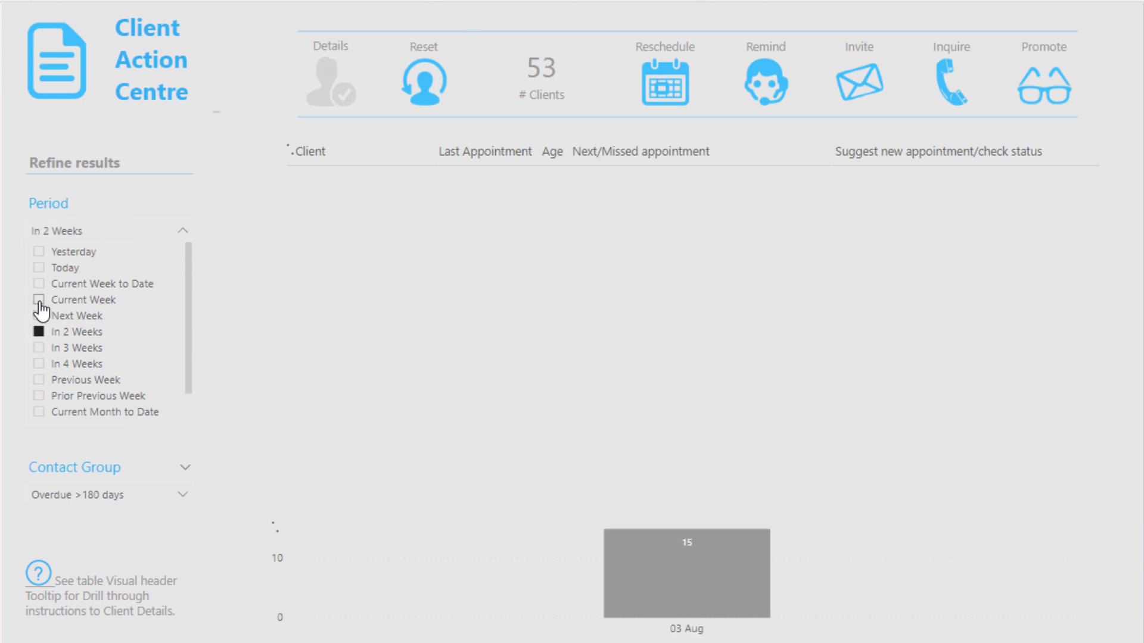
left_click(40, 300)
left_click(39, 395)
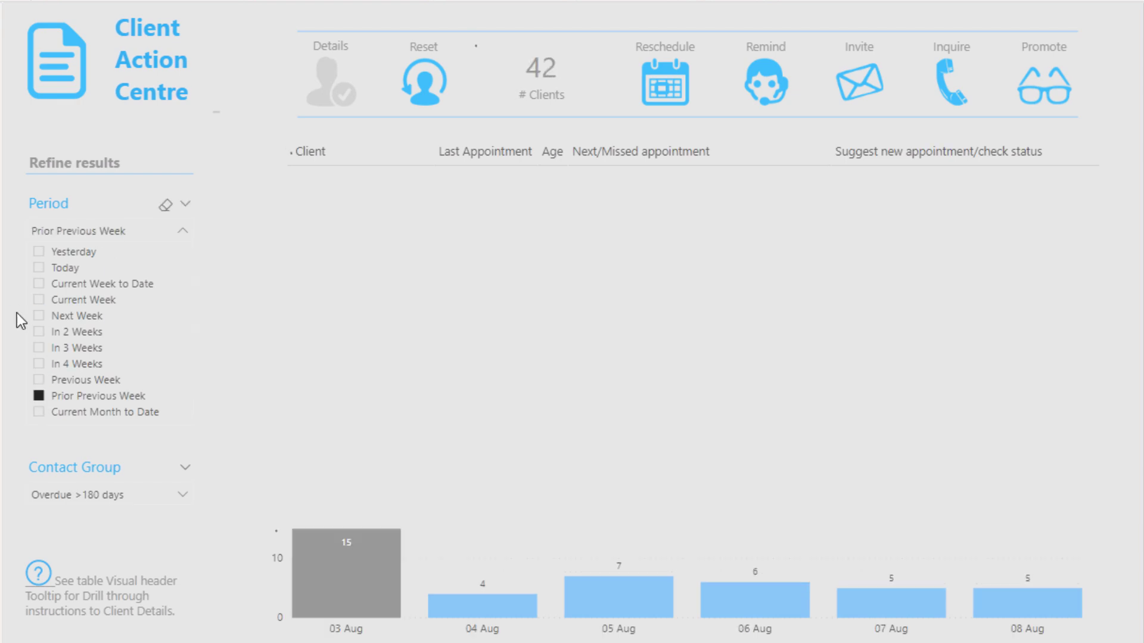
- Clear the Period slicer back to All and filter Client Age Group to Over 55
left_click(165, 204)
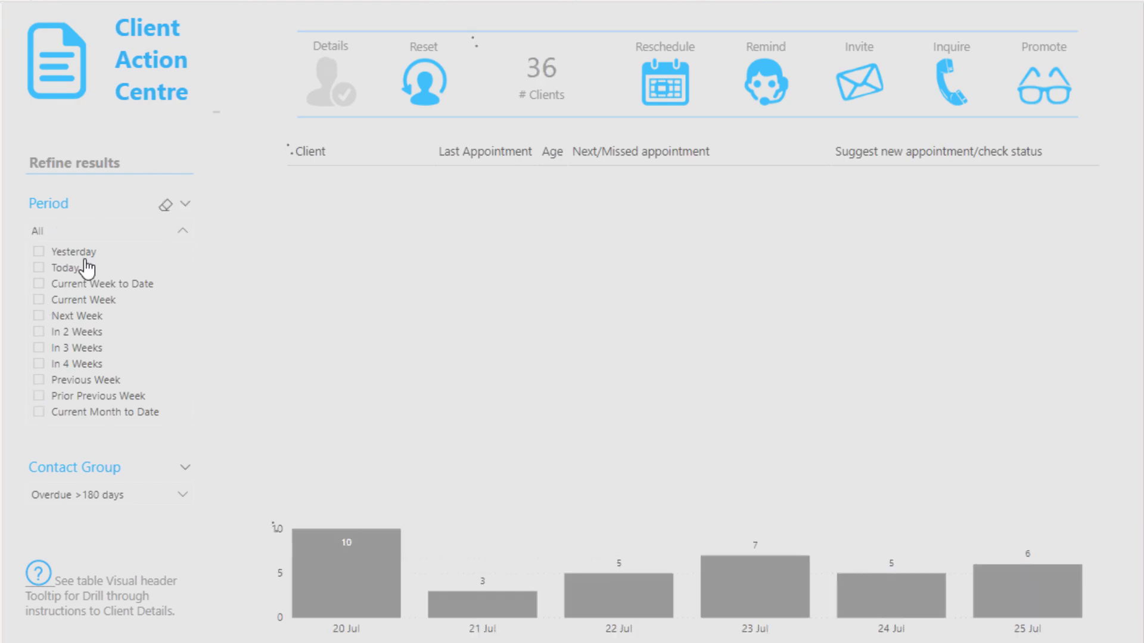
left_click(182, 231)
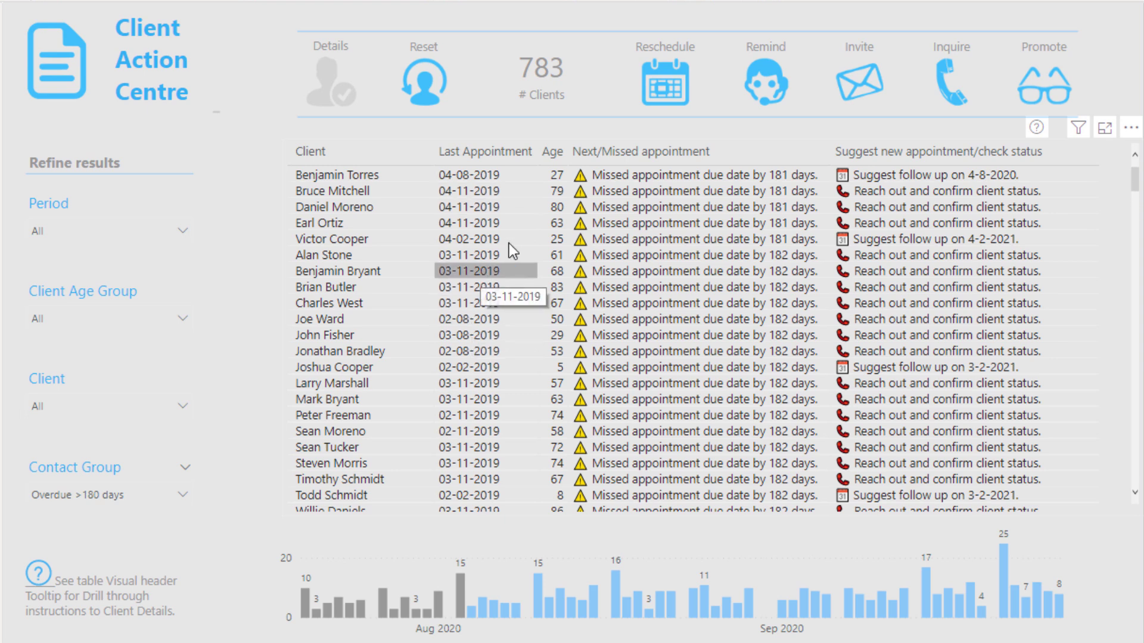
left_click(178, 315)
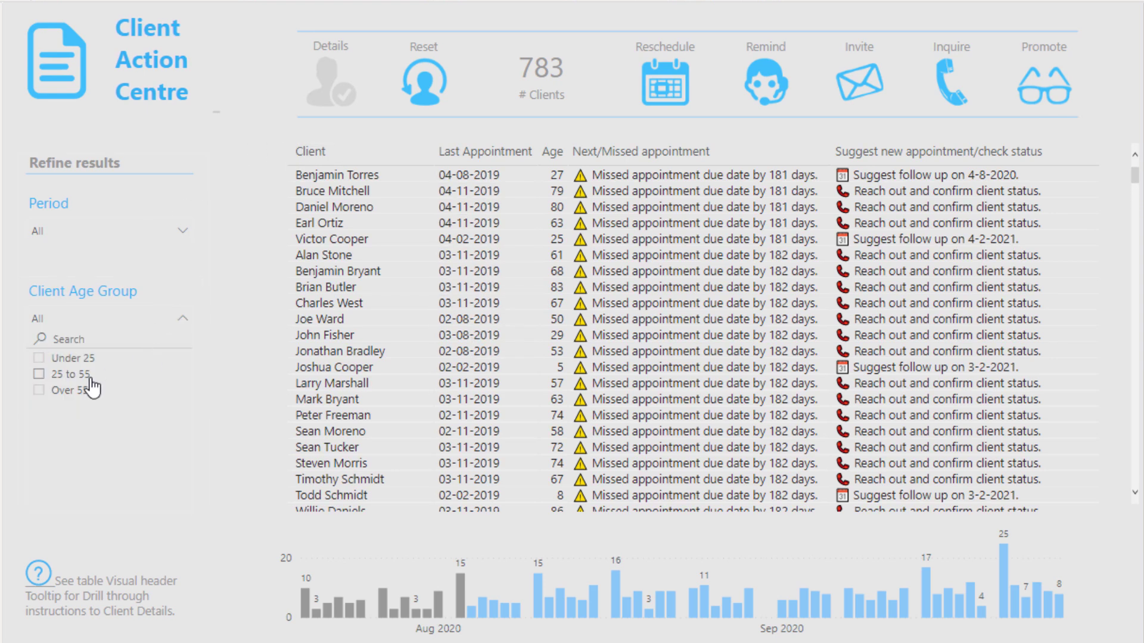
left_click(69, 388)
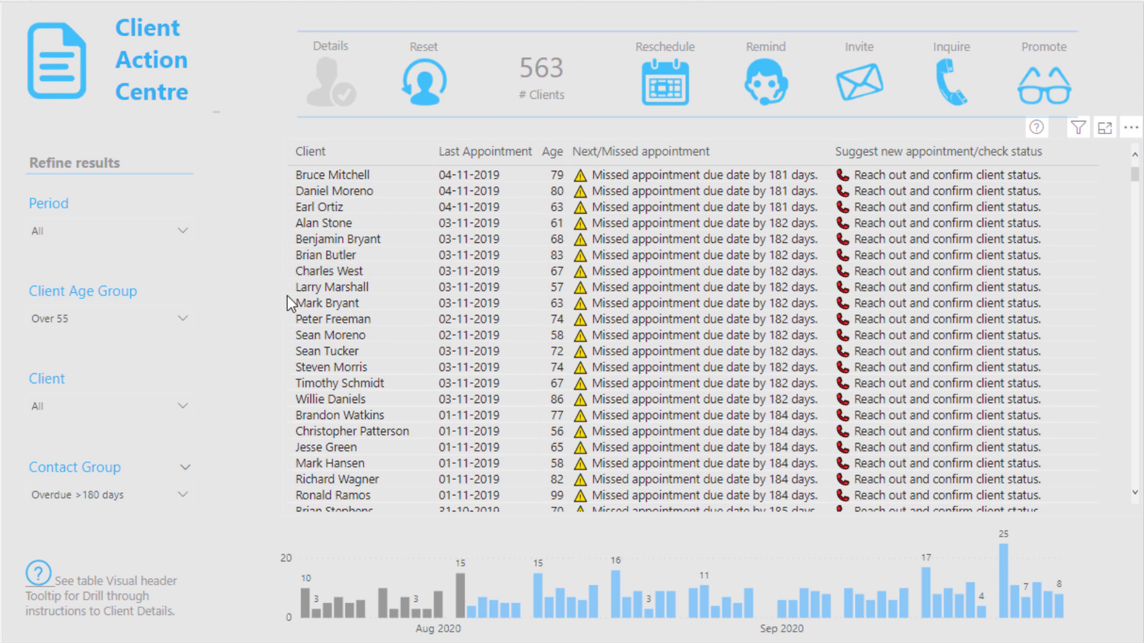
- Bring up the Drill through menu on the 74-year-old, then the 86-year-old client's table row
right_click(342, 320)
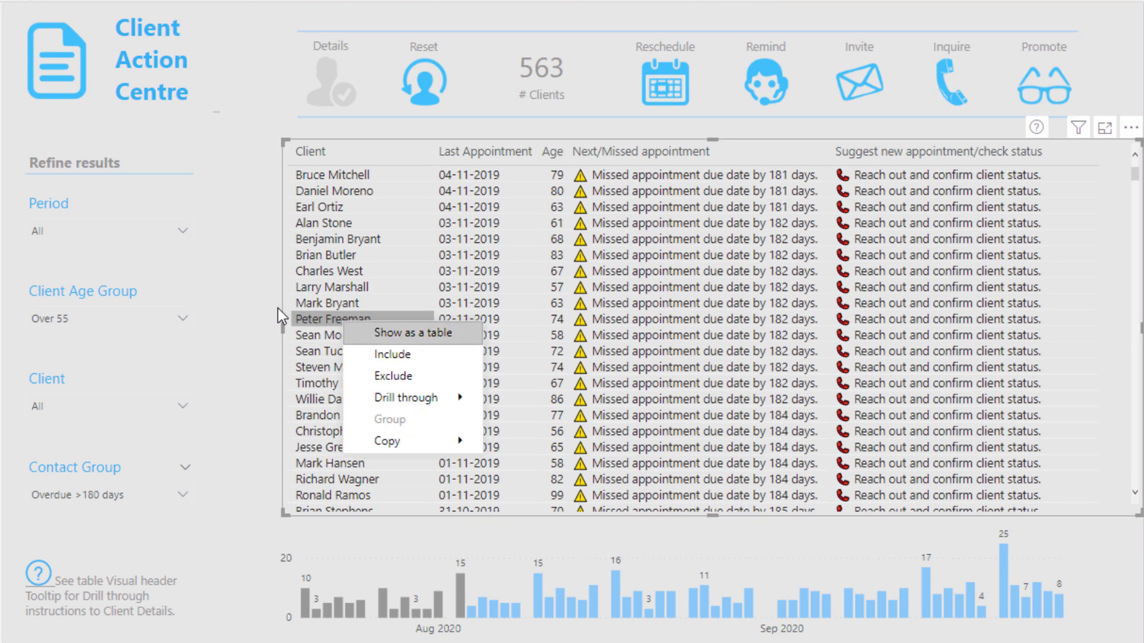
left_click(347, 322)
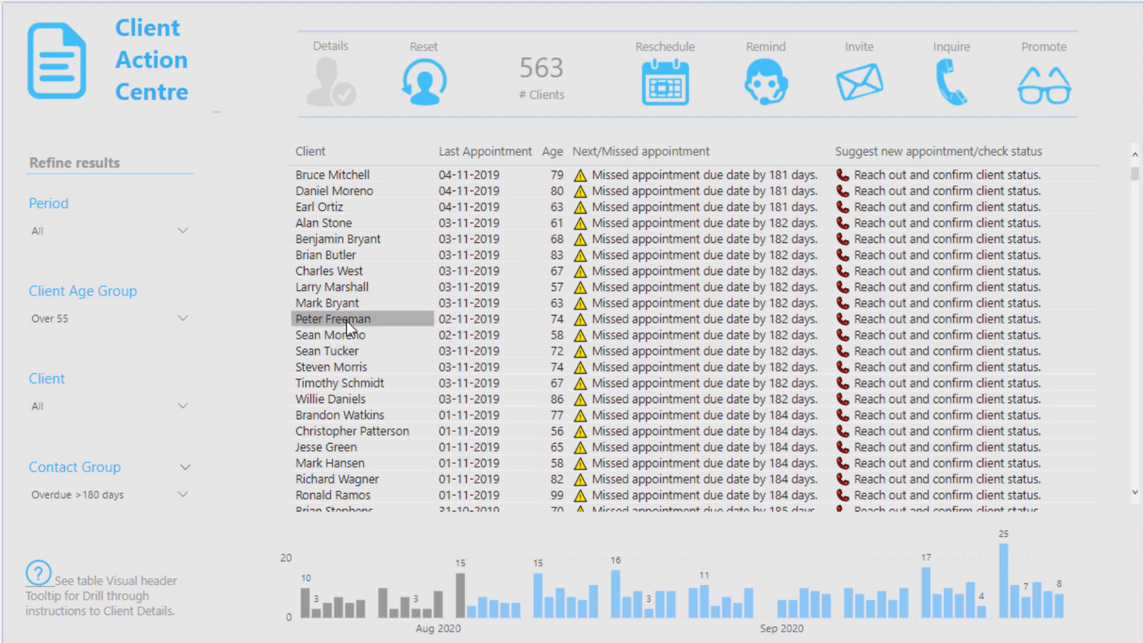
right_click(347, 322)
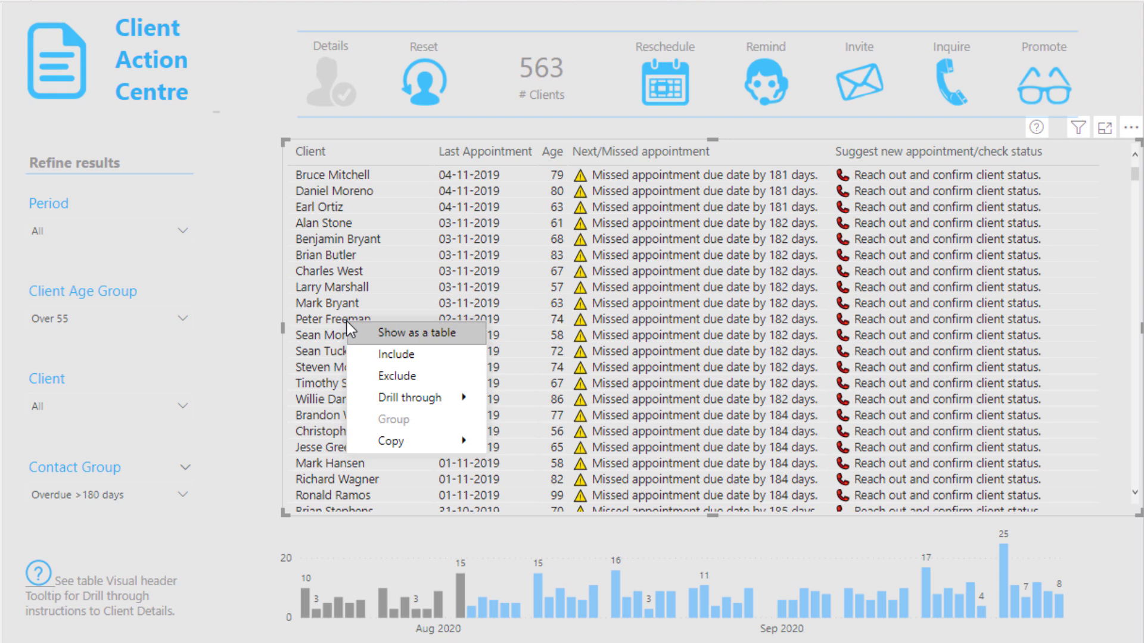
mouse_move(388, 398)
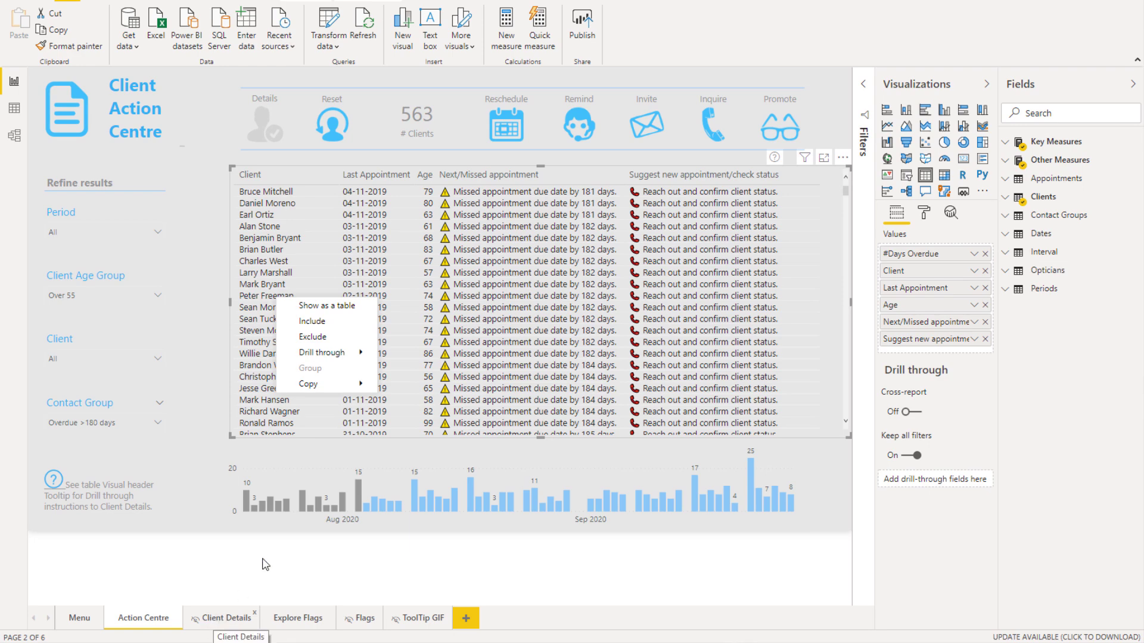
mouse_move(330, 353)
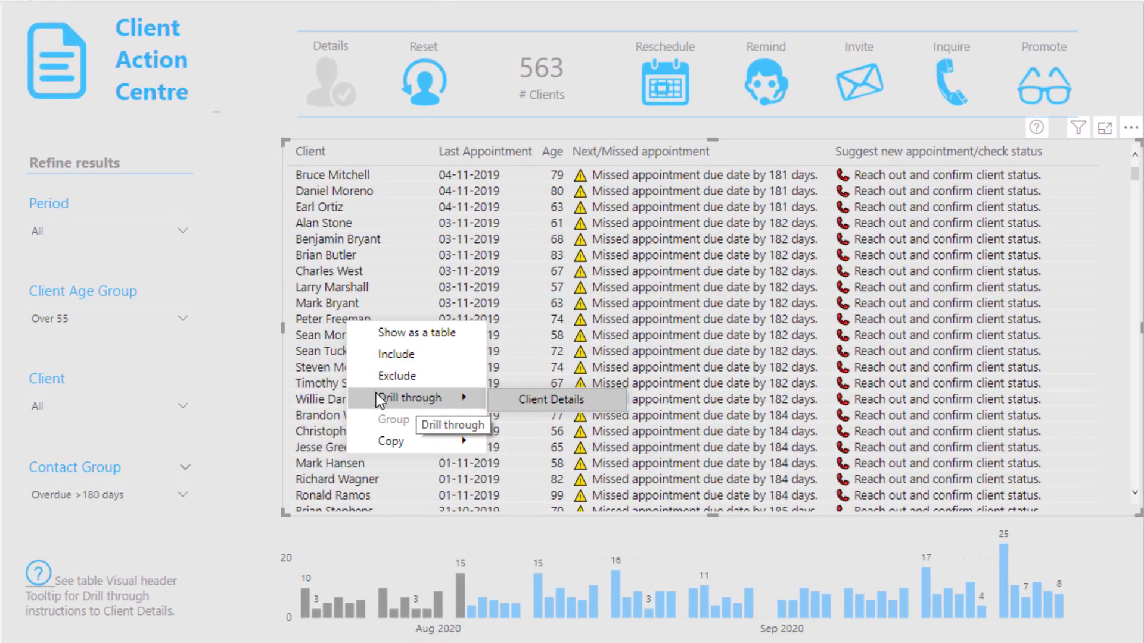
right_click(314, 389)
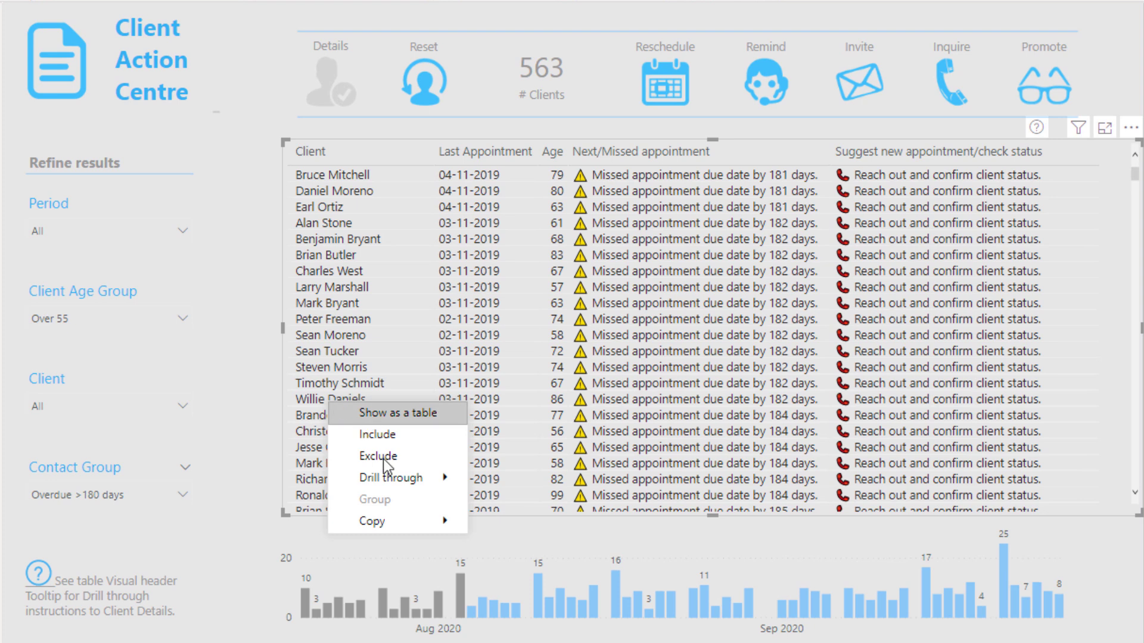
- Drill through to the 86-year-old client's Client Details page and view its Drill through filter well
mouse_move(395, 480)
left_click(498, 482)
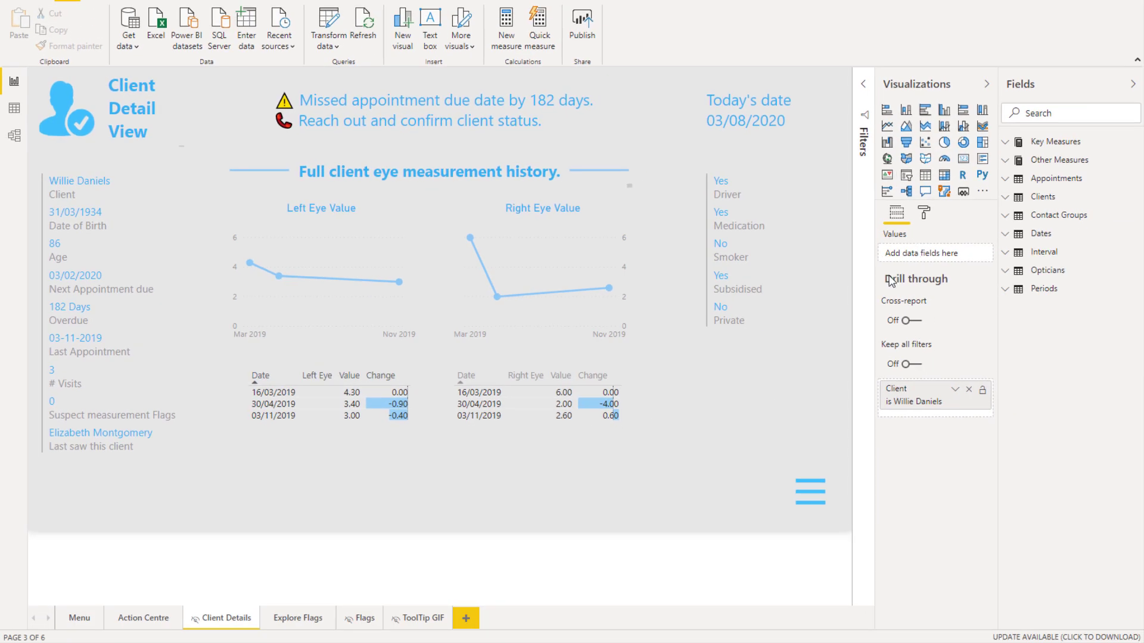
left_click(689, 458)
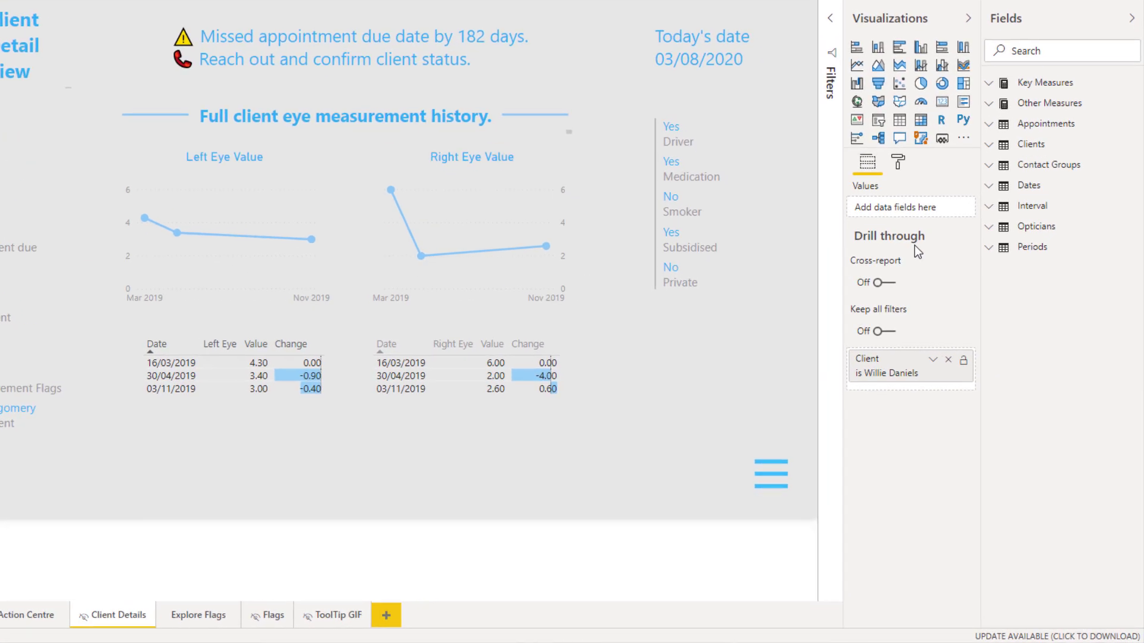
left_click(898, 162)
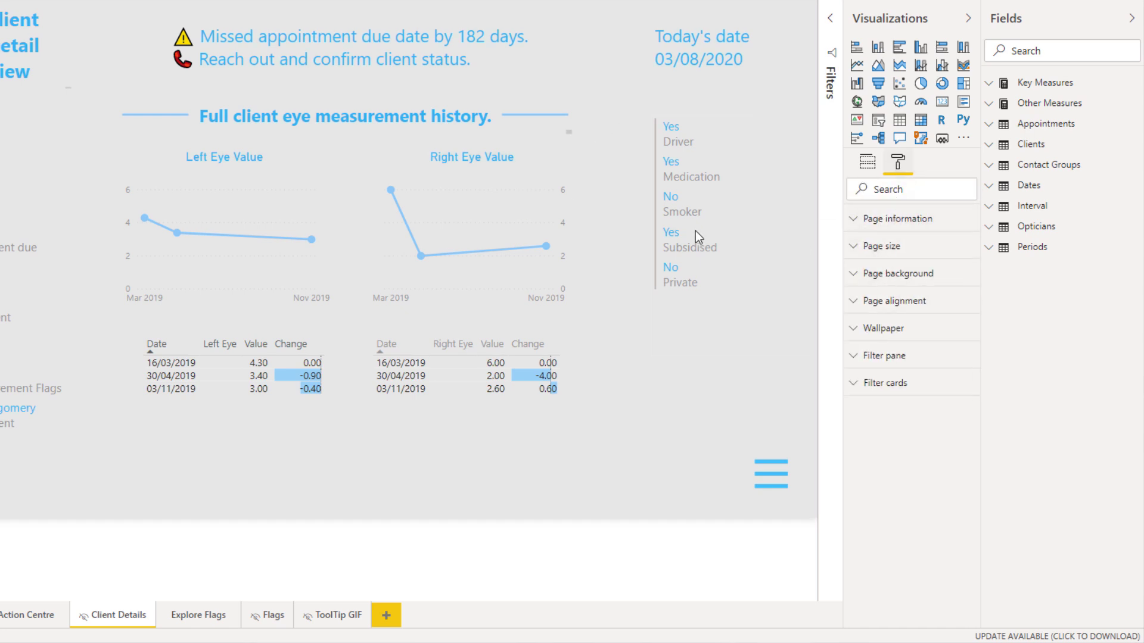
left_click(867, 162)
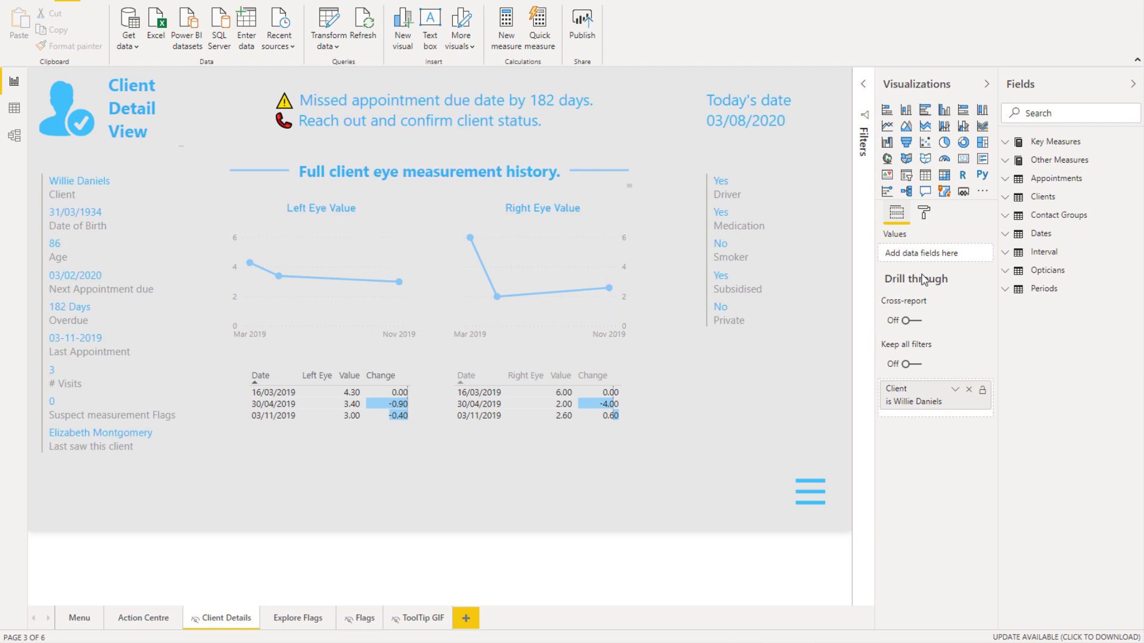
- Scroll the client table and drill through from the 70-year-old client's row to Client Details
mouse_move(908, 399)
scroll(304, 340, "down", 1)
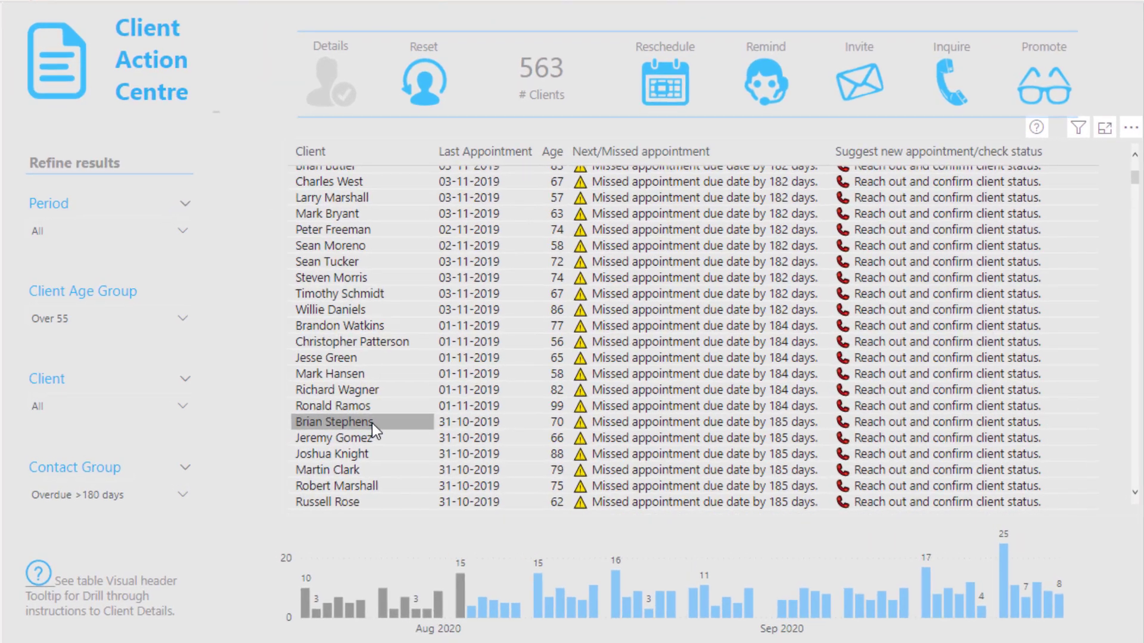
right_click(293, 372)
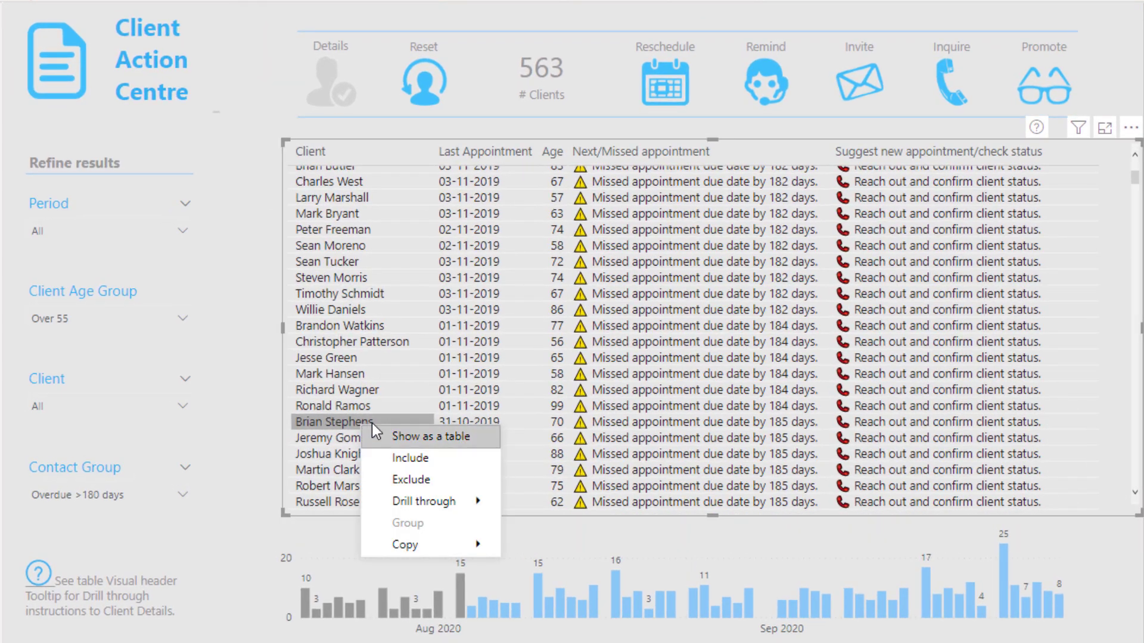
mouse_move(410, 500)
left_click(524, 503)
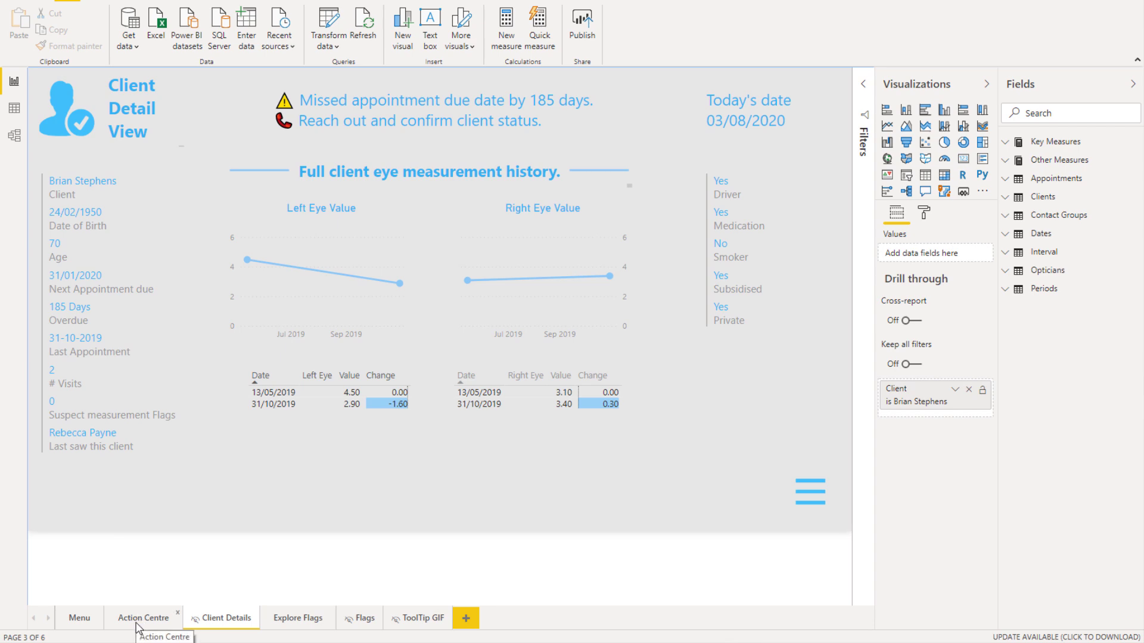
- Return to Action Centre, open and close the Client slicer list, then revisit Client Details and come back
left_click(138, 620)
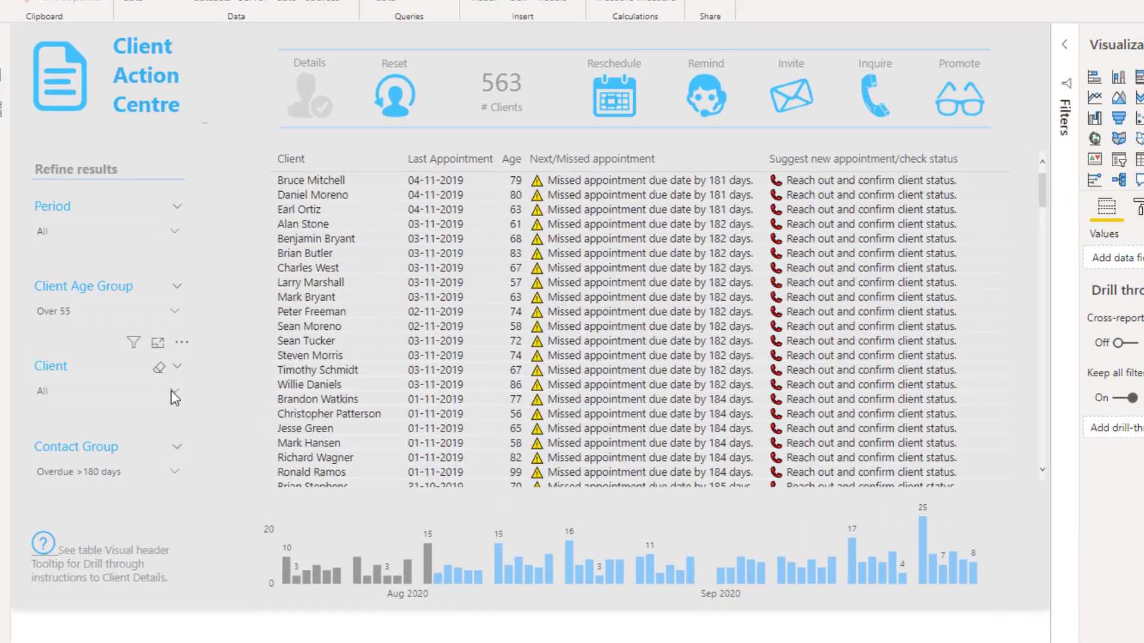
left_click(156, 360)
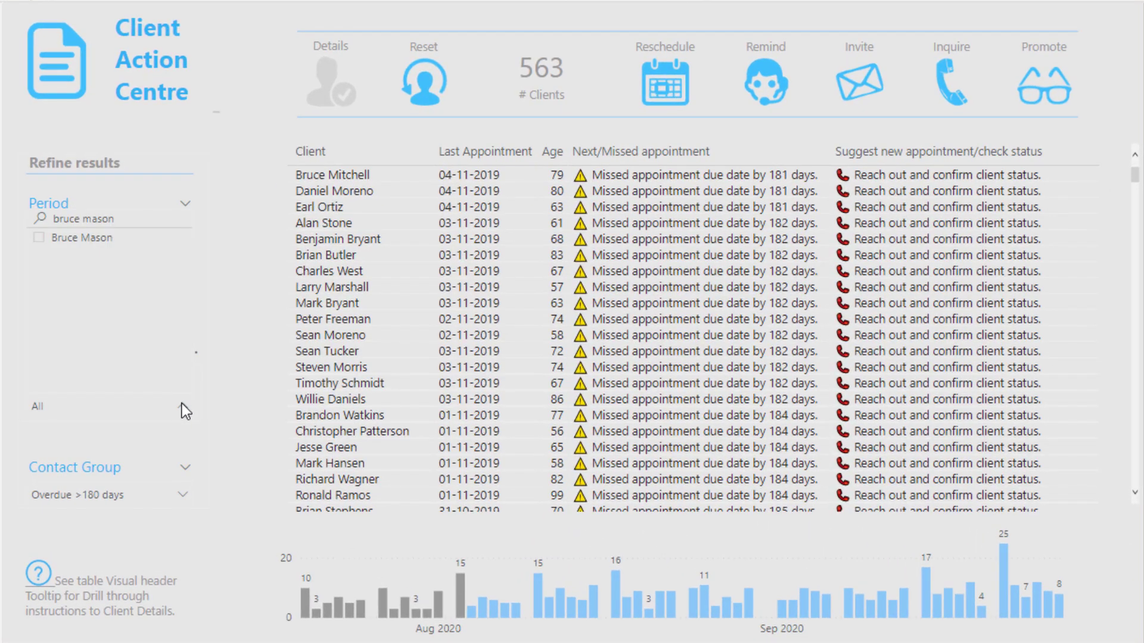
left_click(181, 407)
left_click(184, 406)
left_click(183, 406)
left_click(141, 409)
left_click(140, 410)
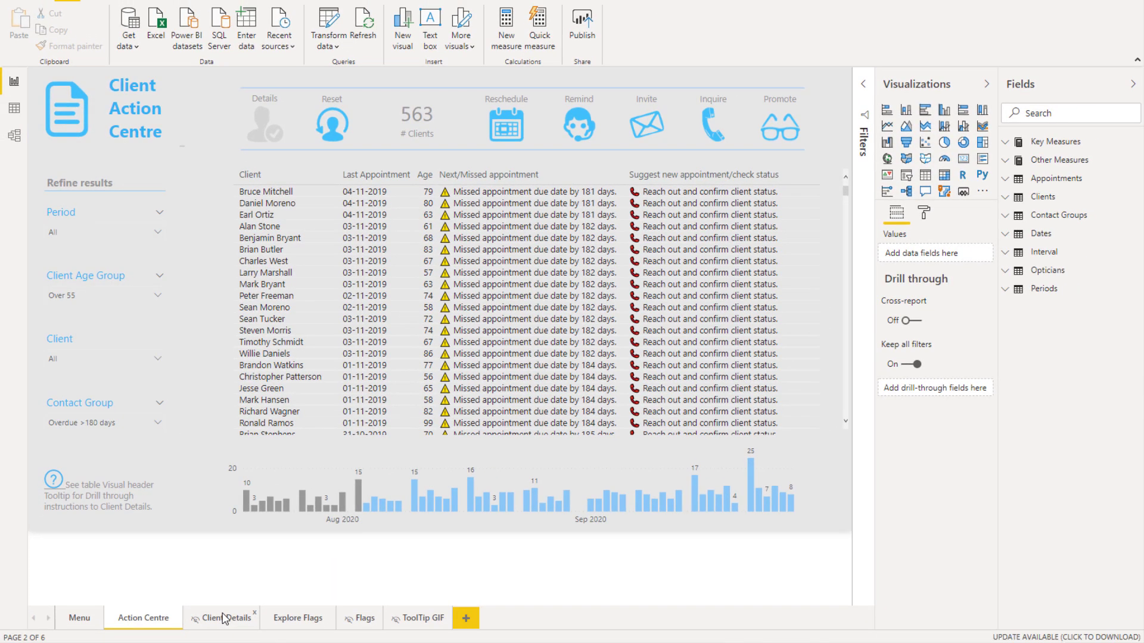
left_click(225, 618)
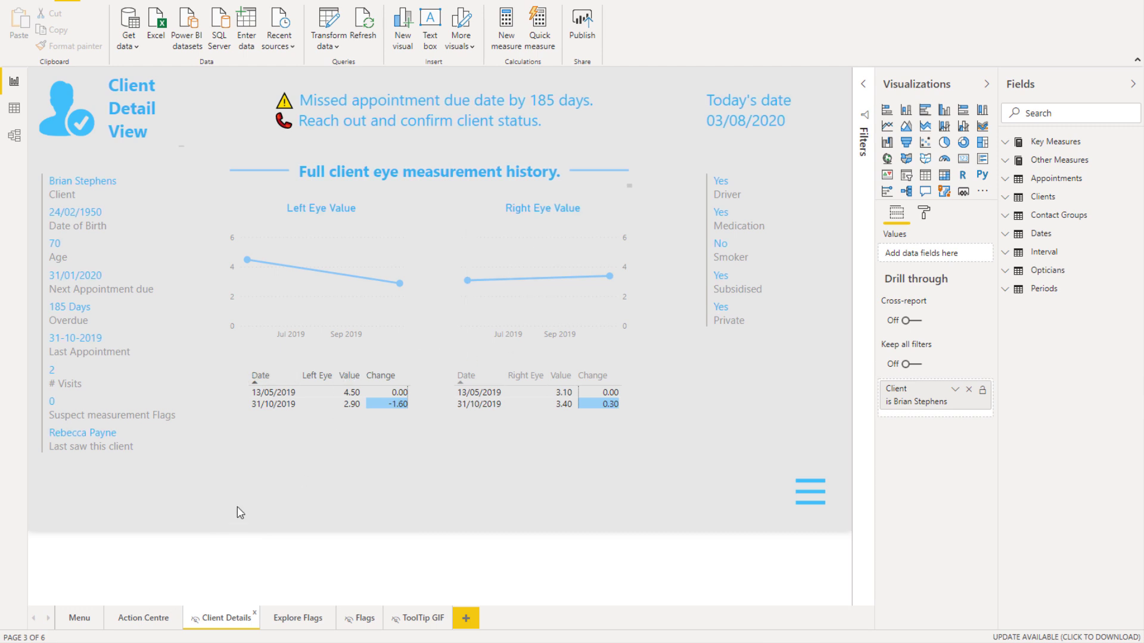
left_click(143, 619)
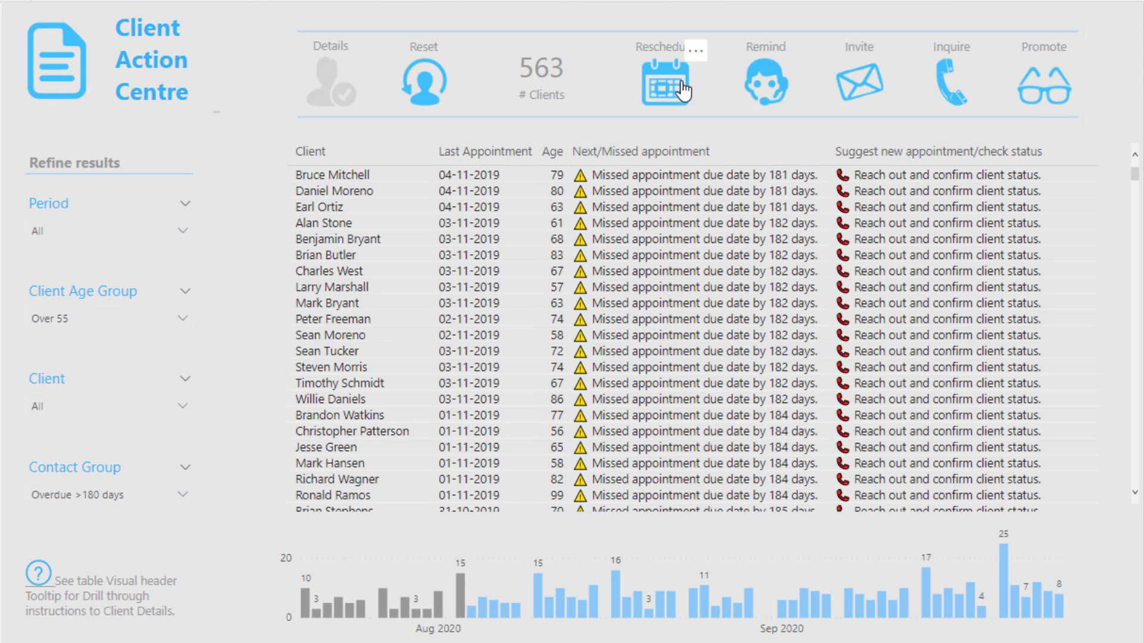
left_click(656, 93, "ctrl")
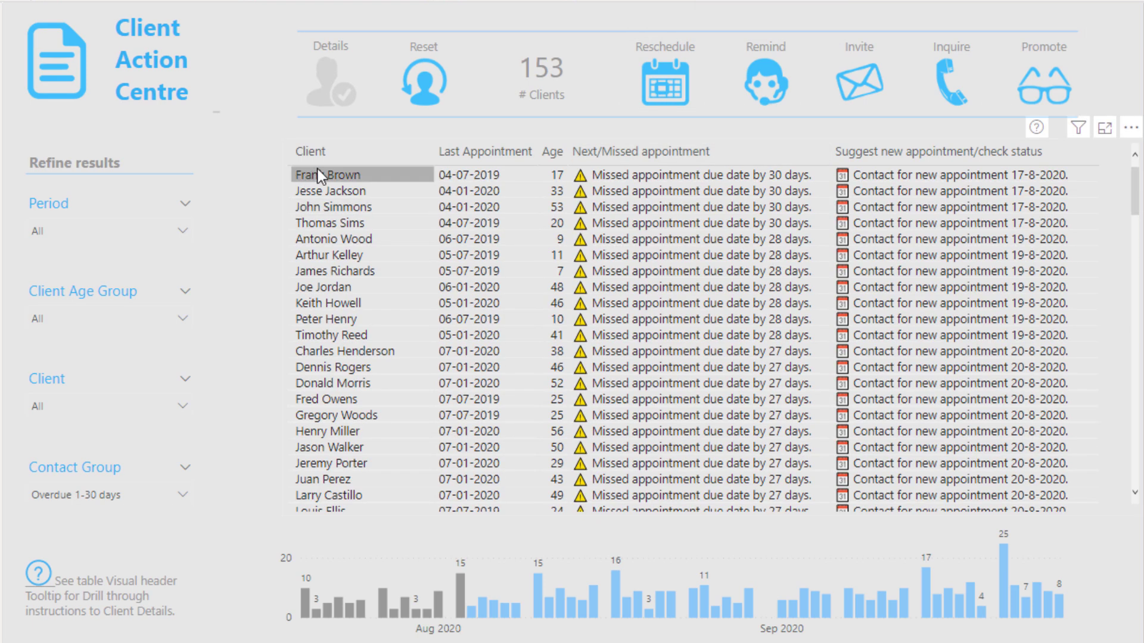
right_click(342, 172)
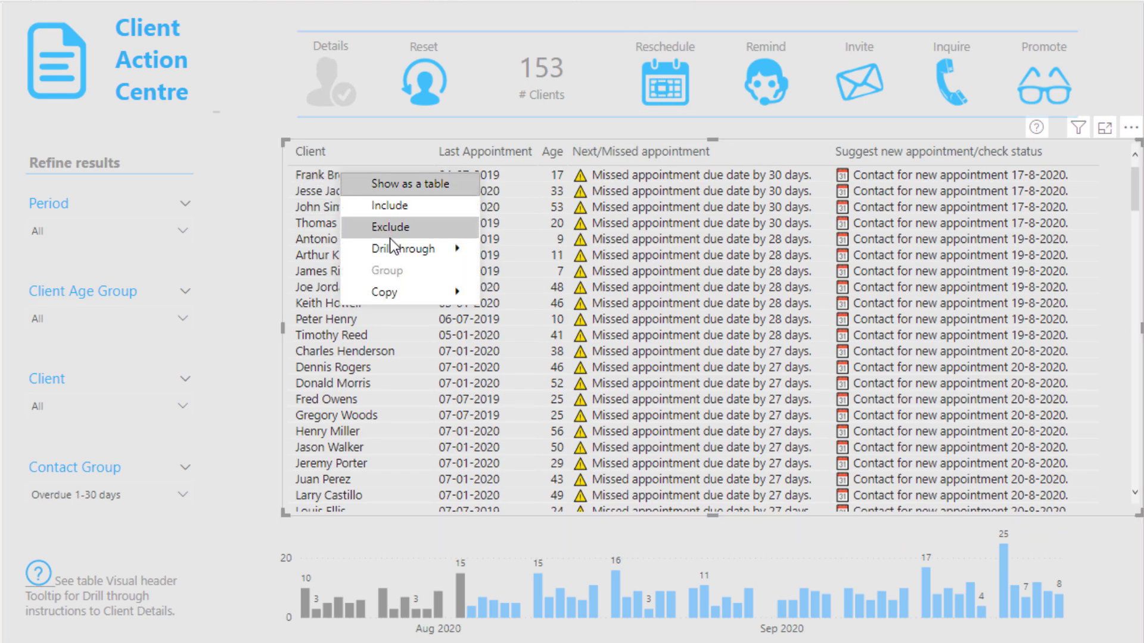
mouse_move(395, 245)
left_click(513, 256)
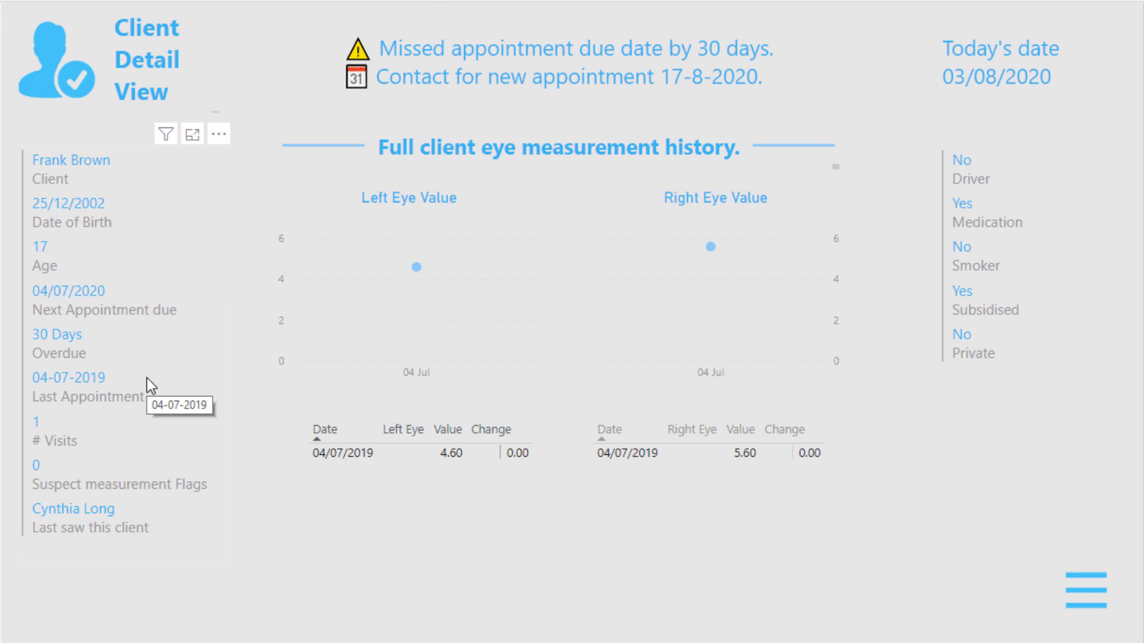
mouse_move(476, 281)
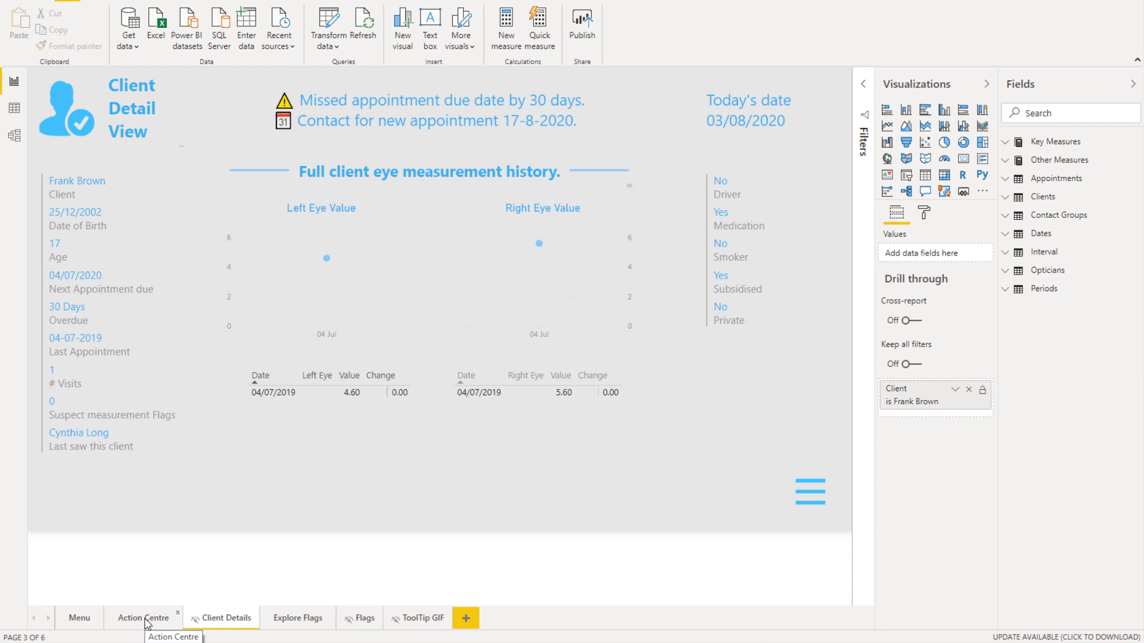
- Switch to Action Centre, briefly open Client Details, then return to the Action Centre client table
left_click(147, 622)
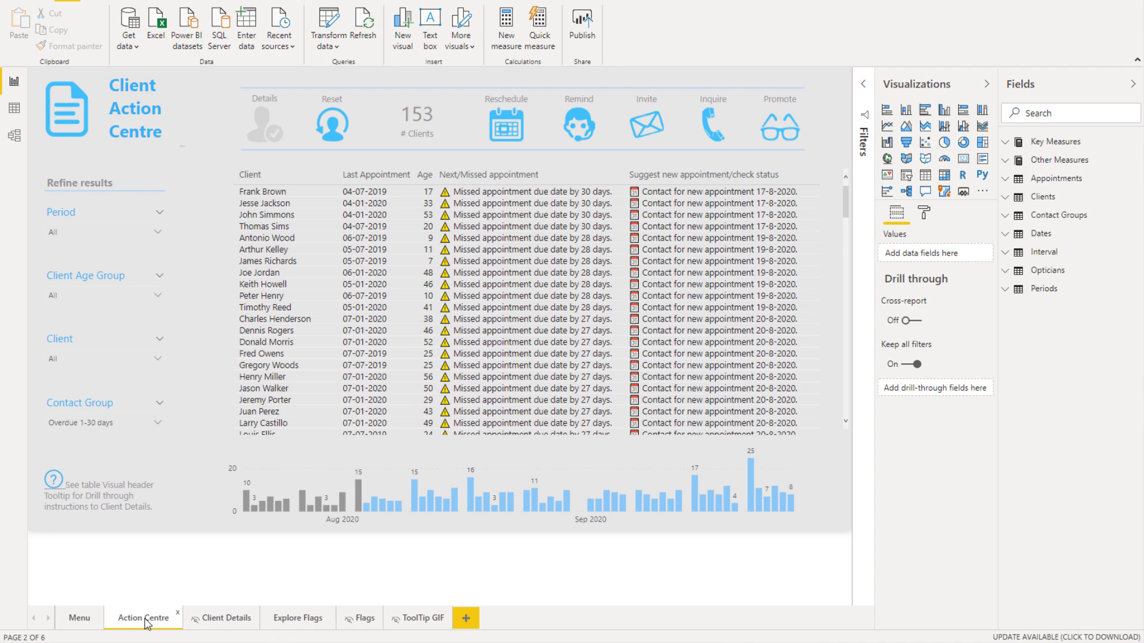
mouse_move(76, 495)
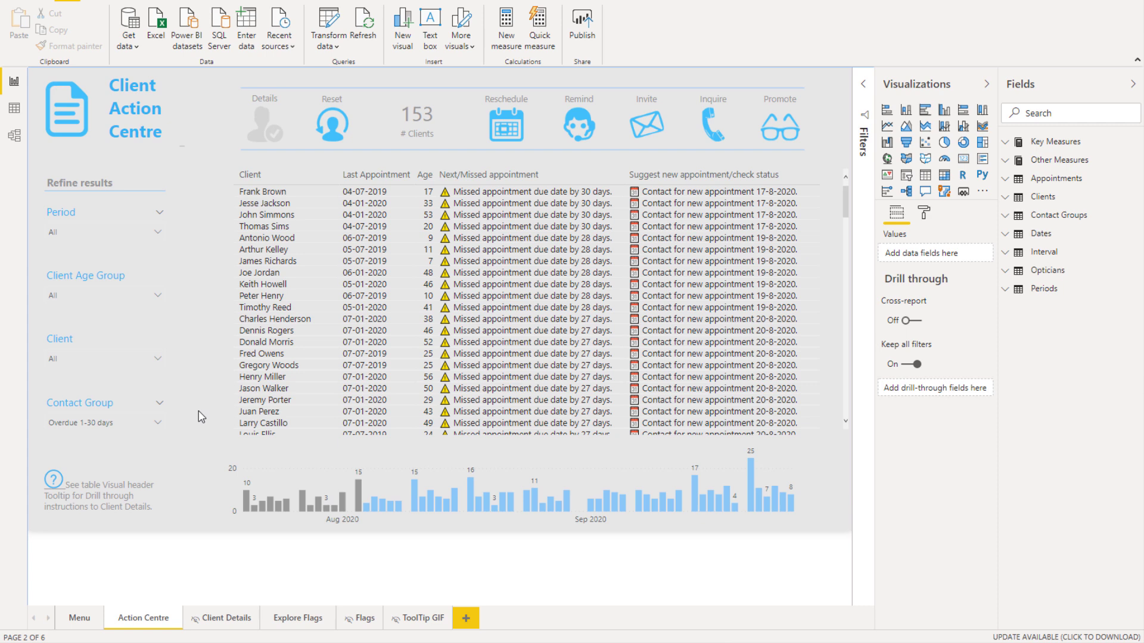
left_click(224, 619)
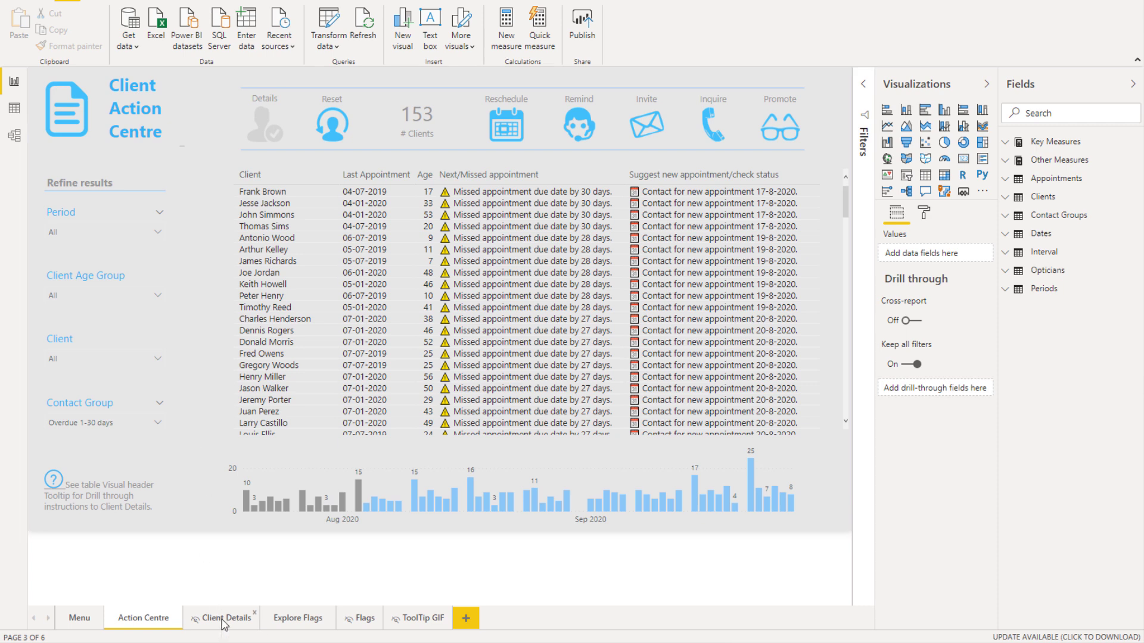
left_click(224, 621)
left_click(135, 620)
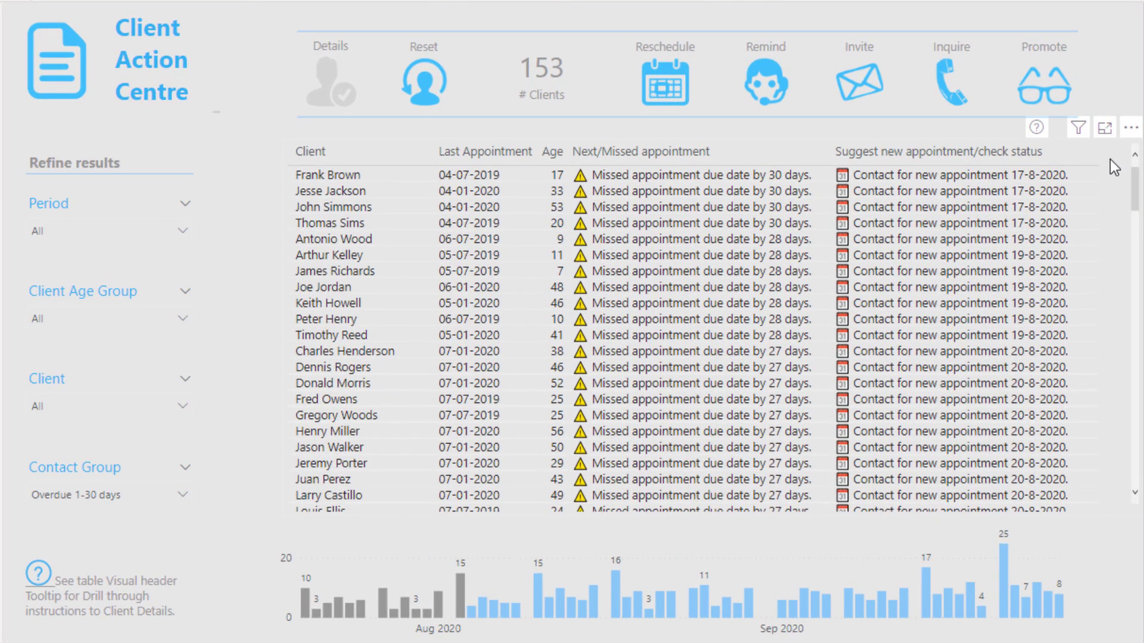
- Select the client table and preview the ? visual header icon's animated drill-through GIF tooltip
left_click(1079, 162)
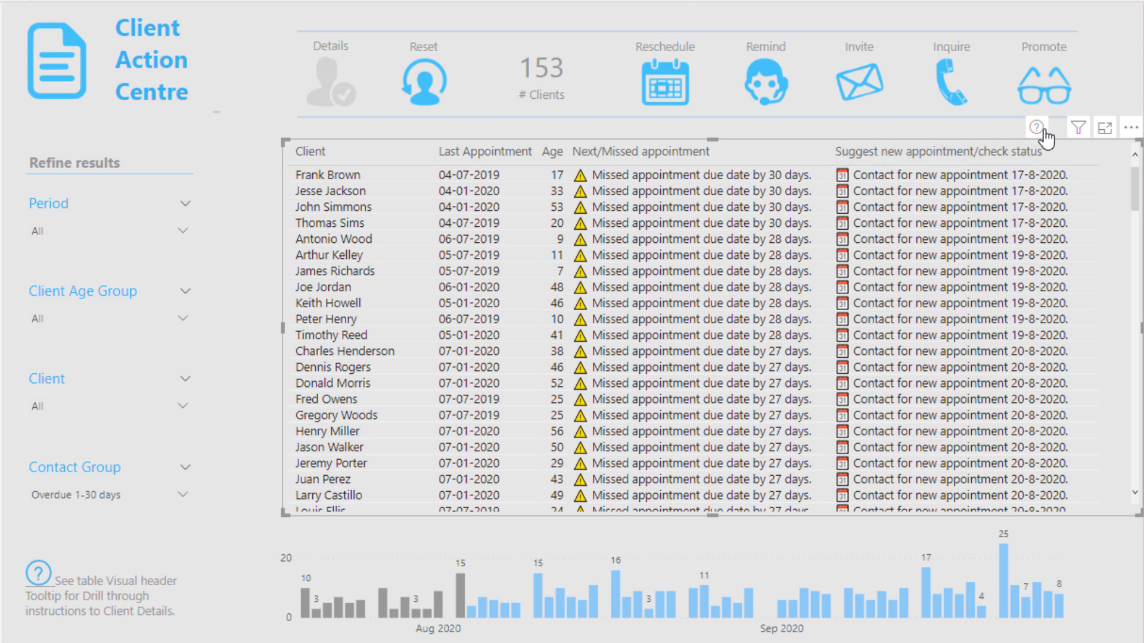
mouse_move(1041, 131)
right_click(692, 310)
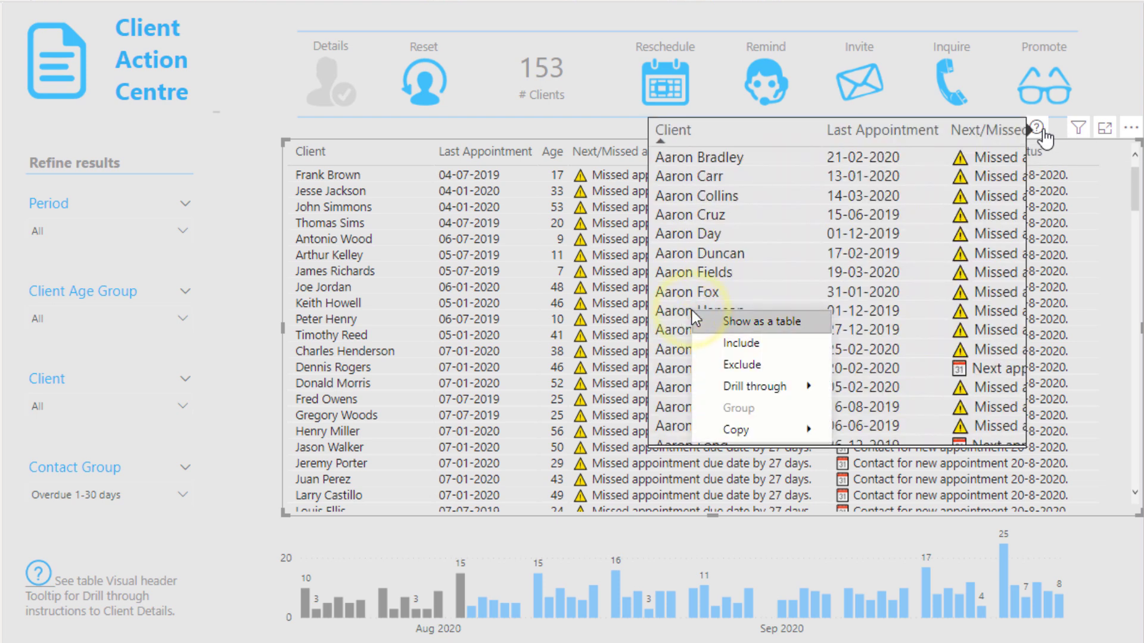
mouse_move(750, 385)
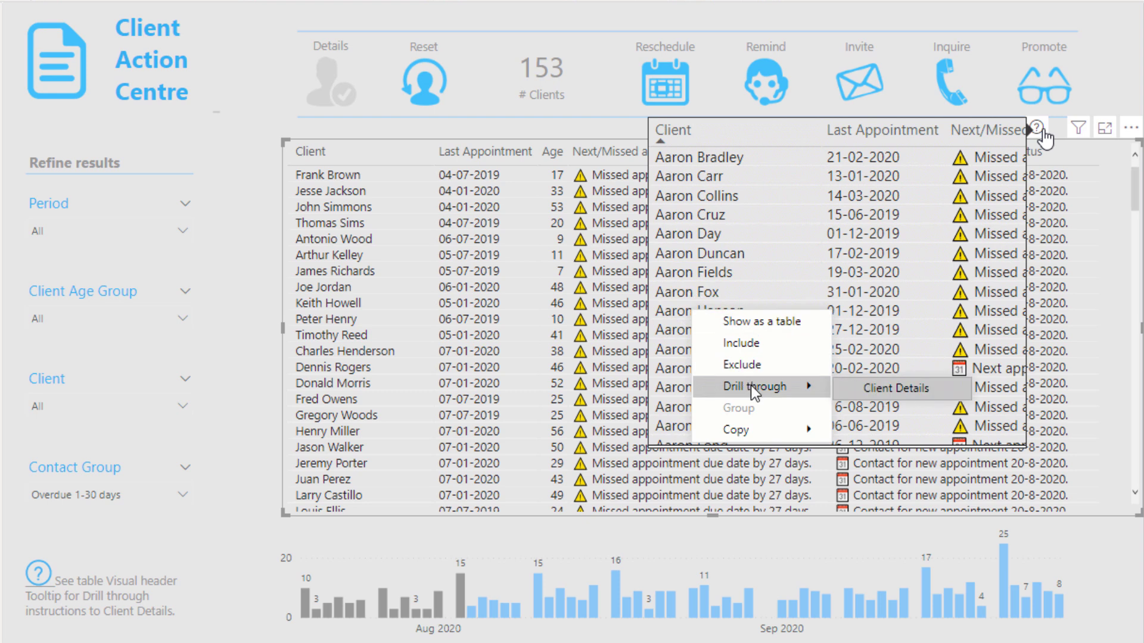
left_click(895, 388)
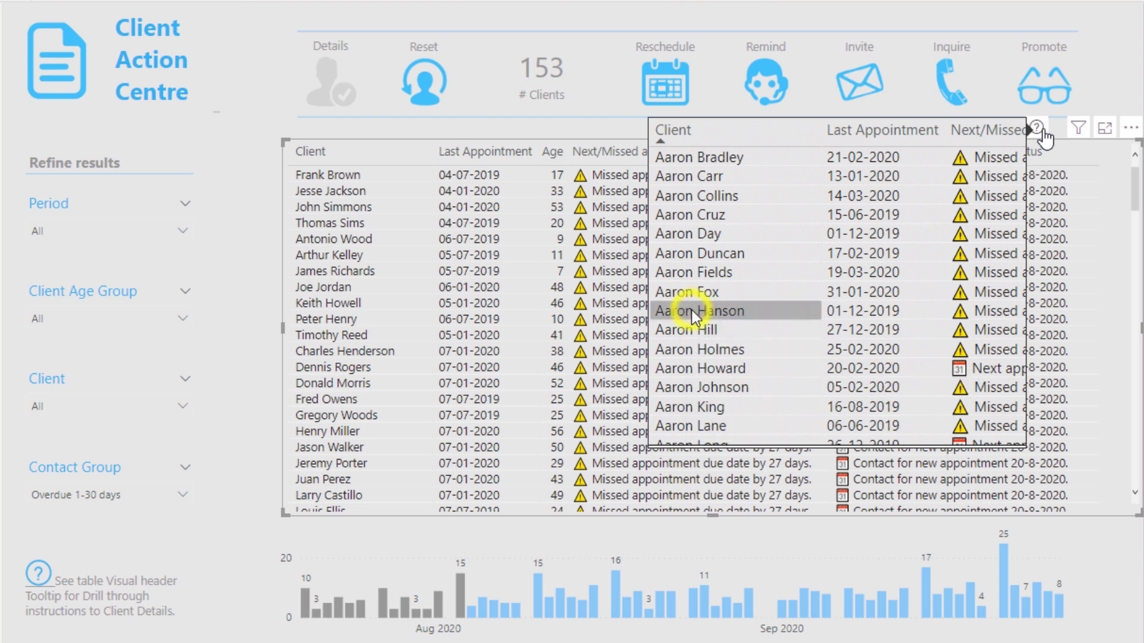
right_click(692, 309)
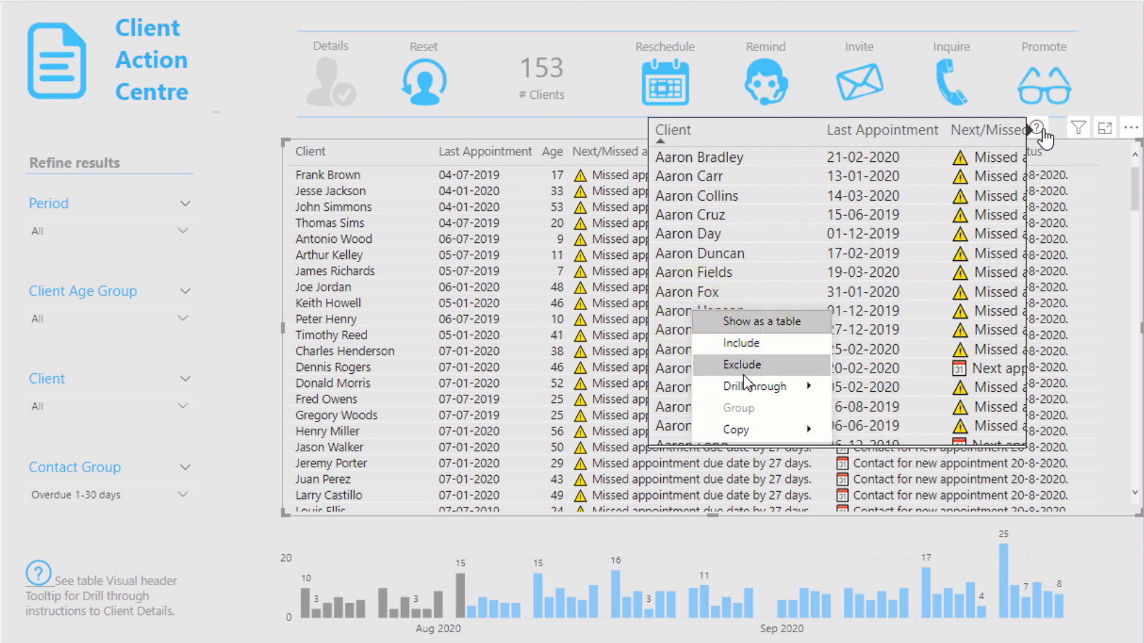
mouse_move(750, 385)
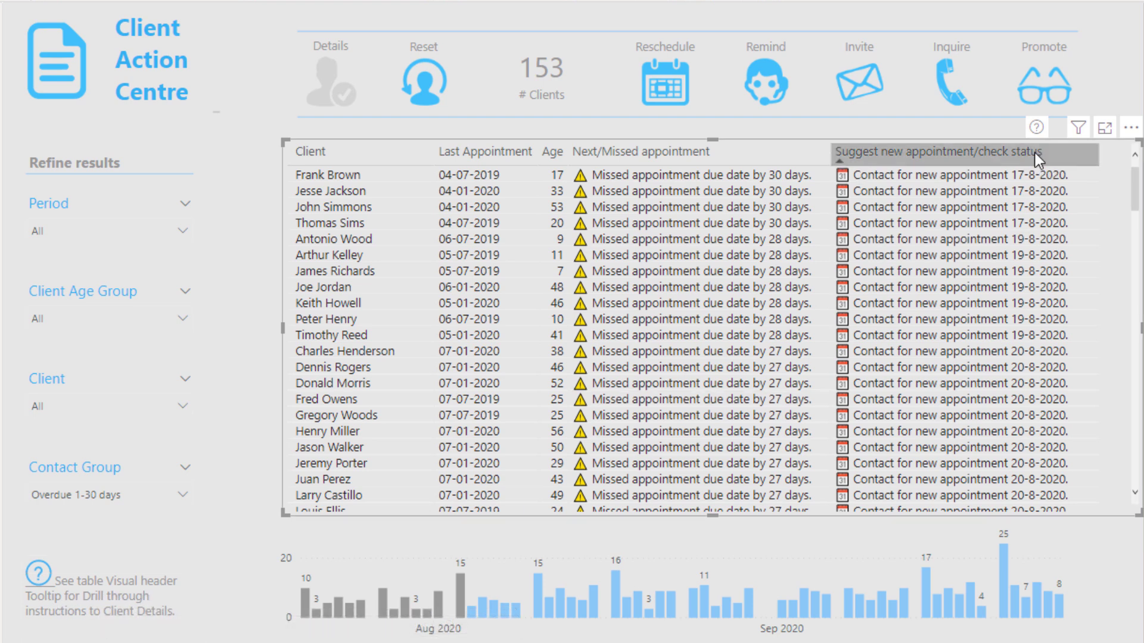
mouse_move(1037, 130)
right_click(680, 316)
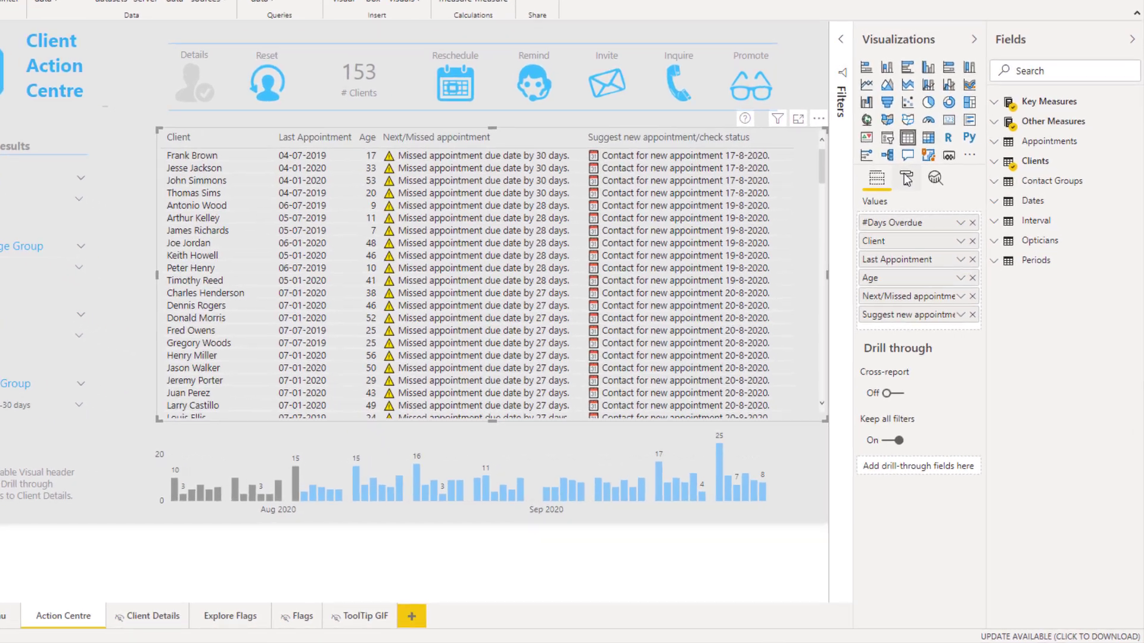
- Expand the table's Visual header tooltip format settings, showing the ToolTip GIF page at 9 pt Segoe UI
left_click(924, 213)
scroll(931, 399, "down", 1)
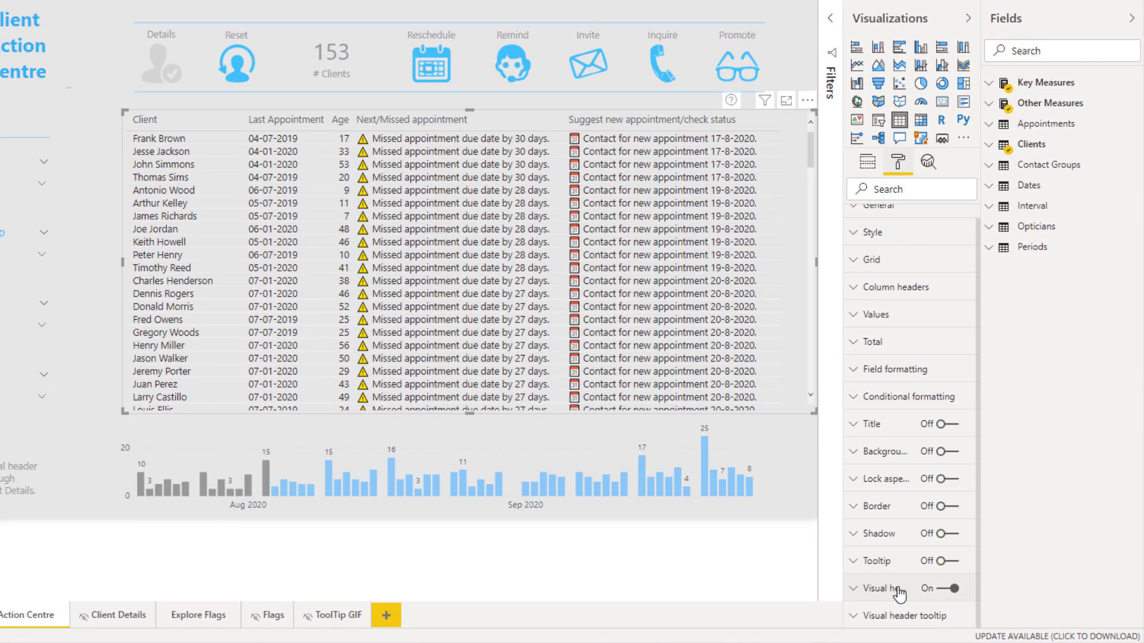
left_click(858, 621)
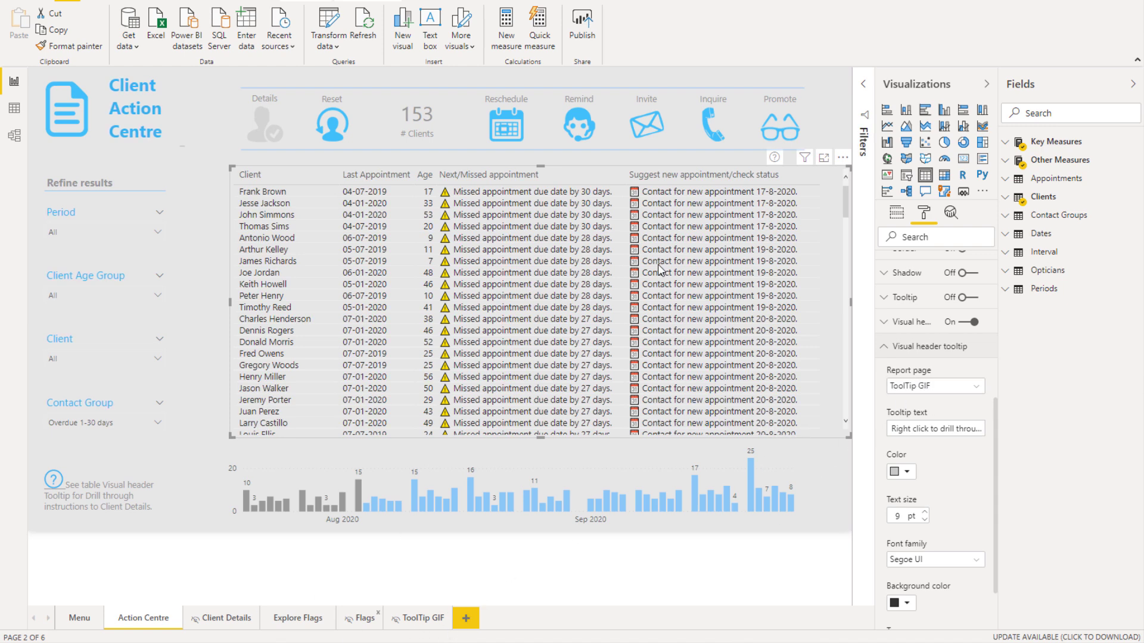
- Open the ToolTip GIF page and confirm its Custom 400 by 350 page size
left_click(430, 617)
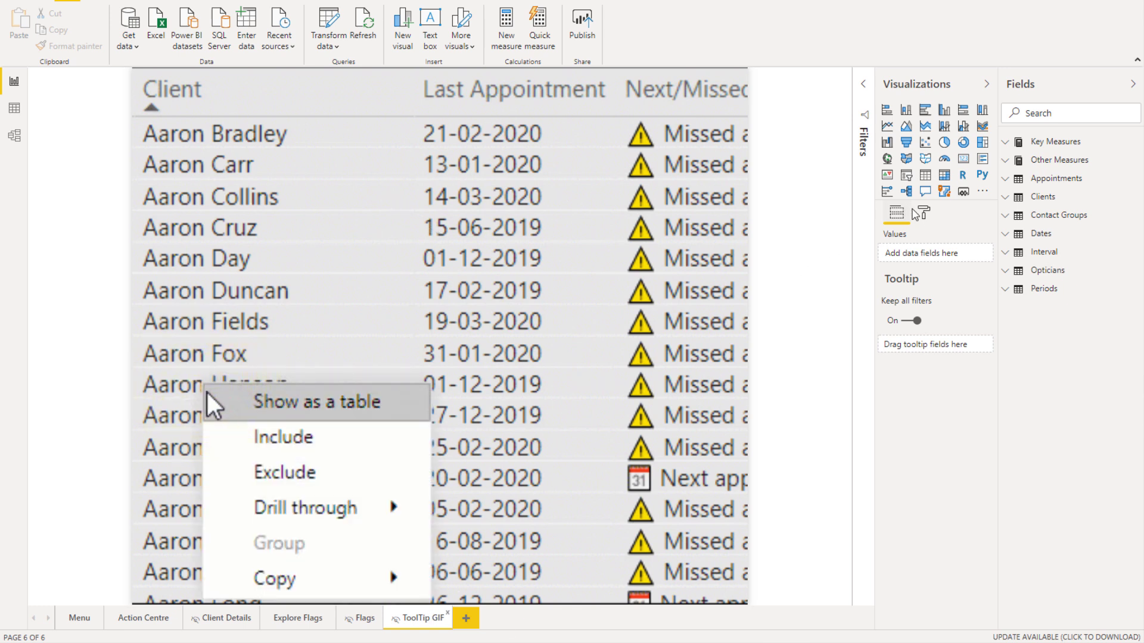
left_click(923, 213)
left_click(903, 289)
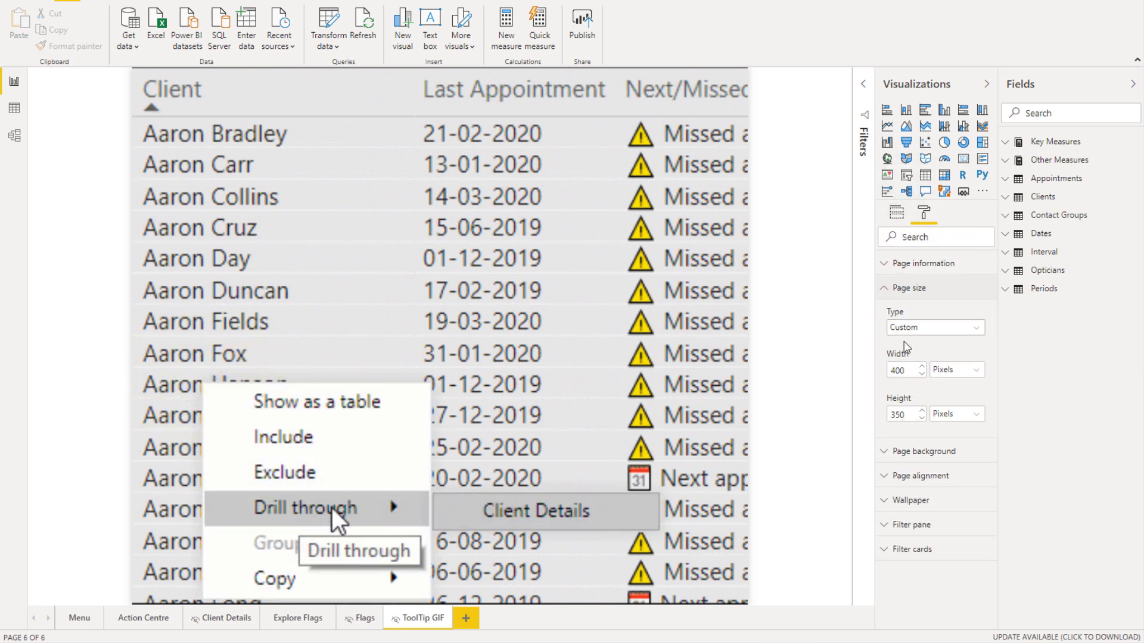
left_click(923, 332)
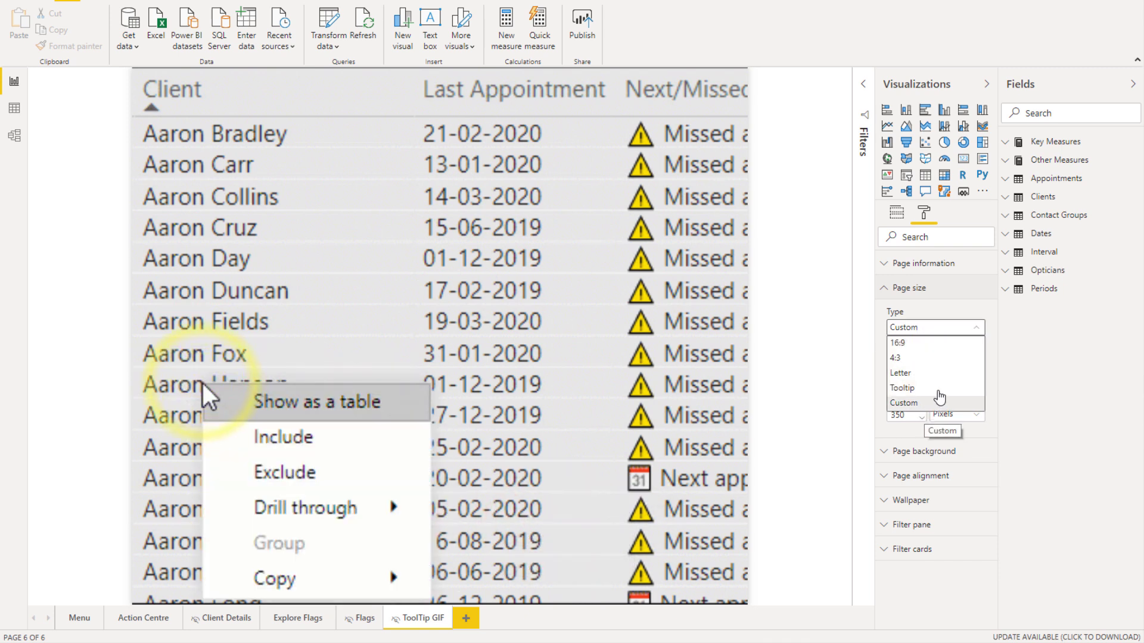
left_click(982, 307)
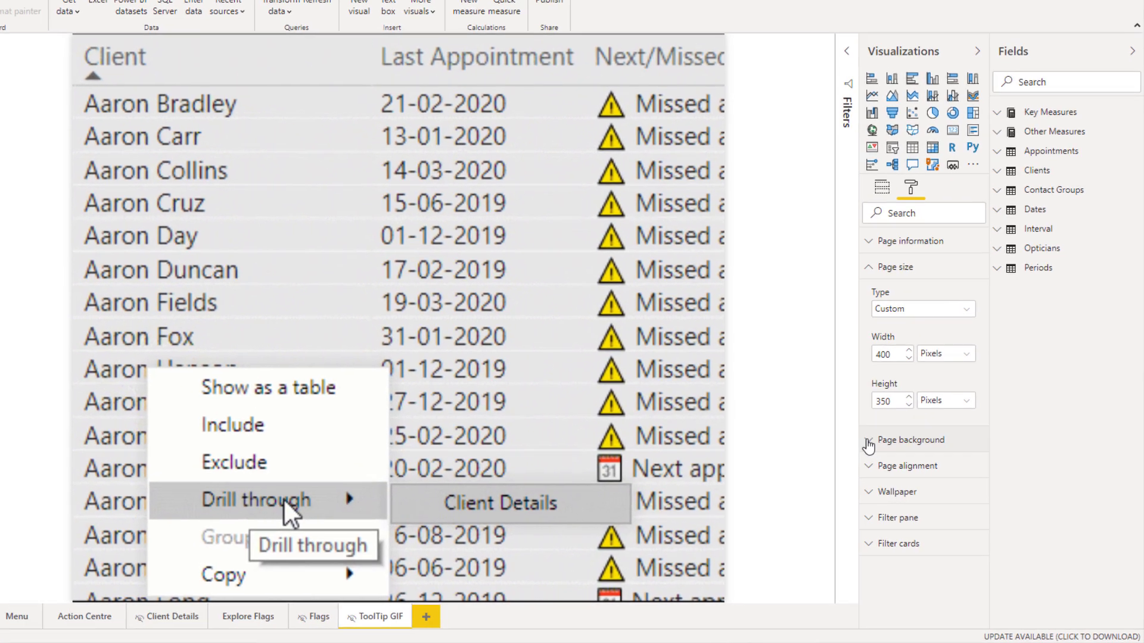
- Review the page background's animated GIF image, then collapse the Page background and Page size sections
left_click(883, 451)
scroll(893, 467, "down", 2)
scroll(882, 429, "down", 1)
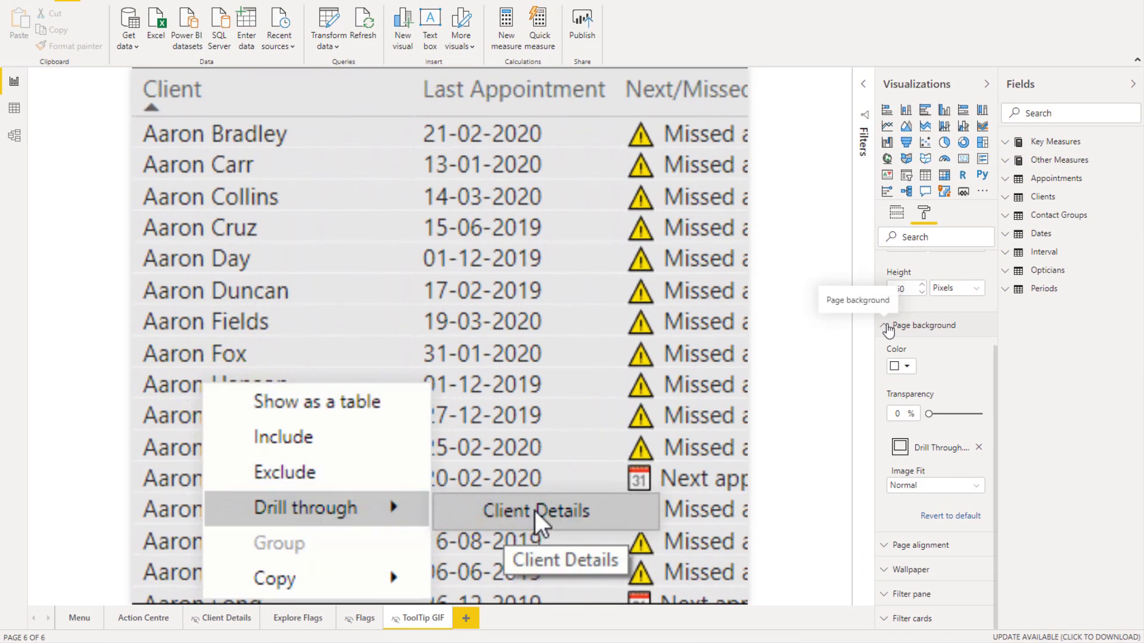
left_click(888, 326)
left_click(886, 290)
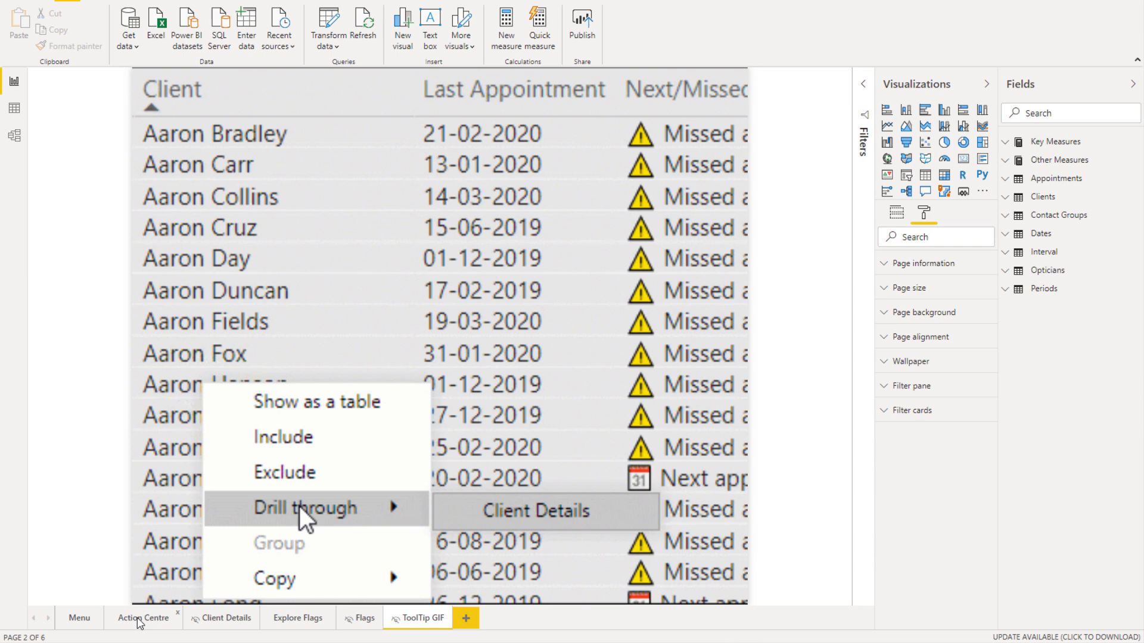
- Filter Action Centre to Overdue 31-180days clients and preview a client row's Drill through option without using it
left_click(140, 620)
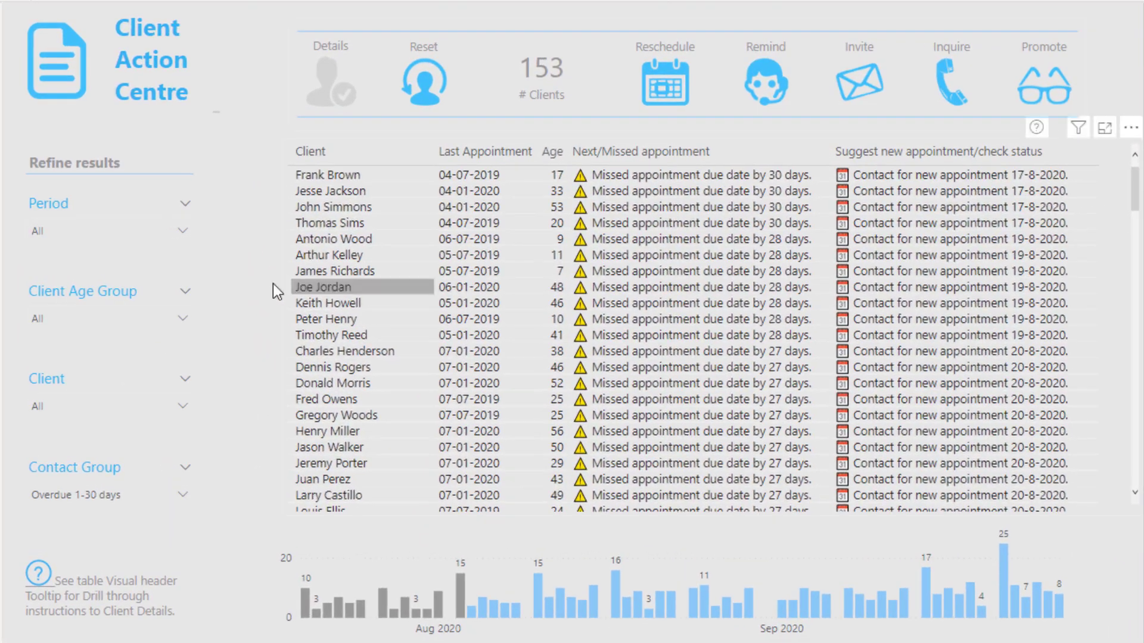
left_click(958, 98, "ctrl")
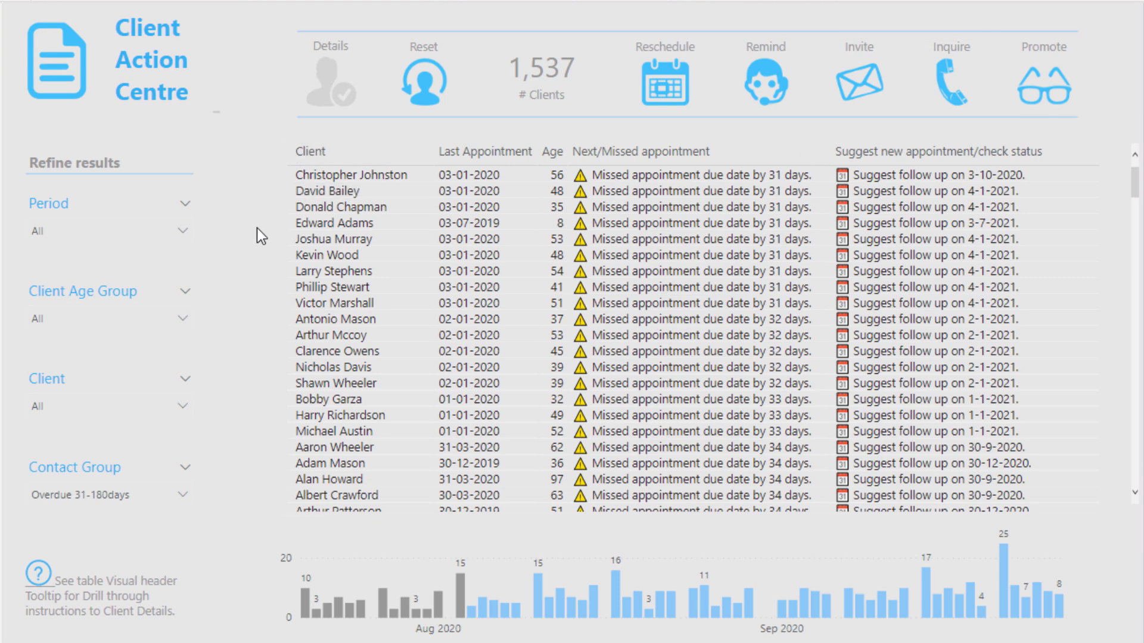
right_click(349, 284)
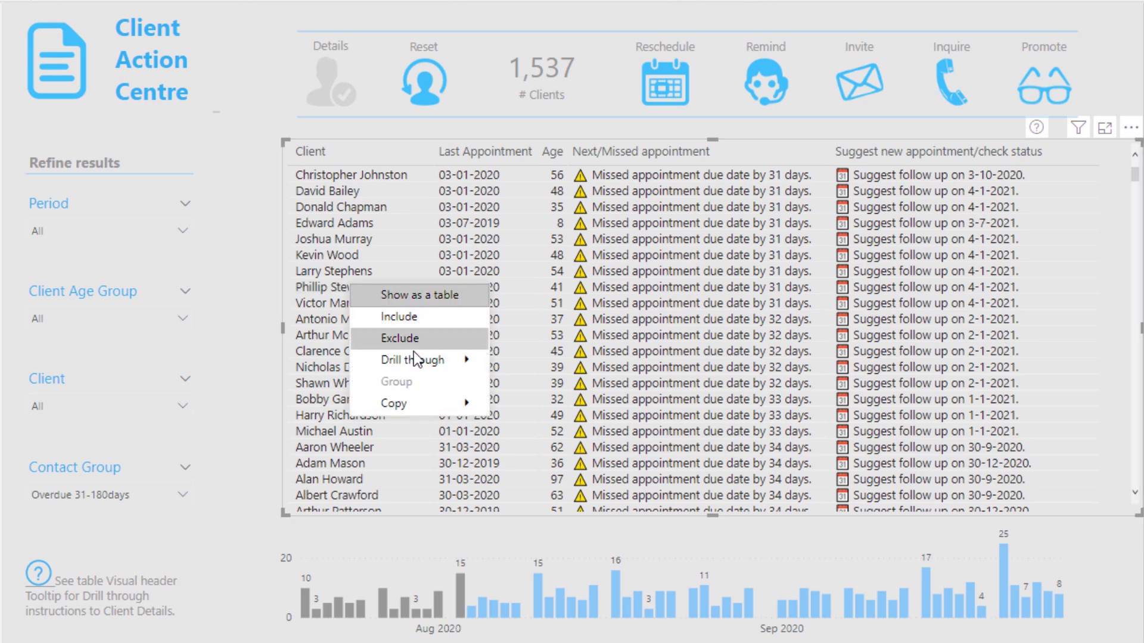
mouse_move(430, 359)
left_click(522, 363)
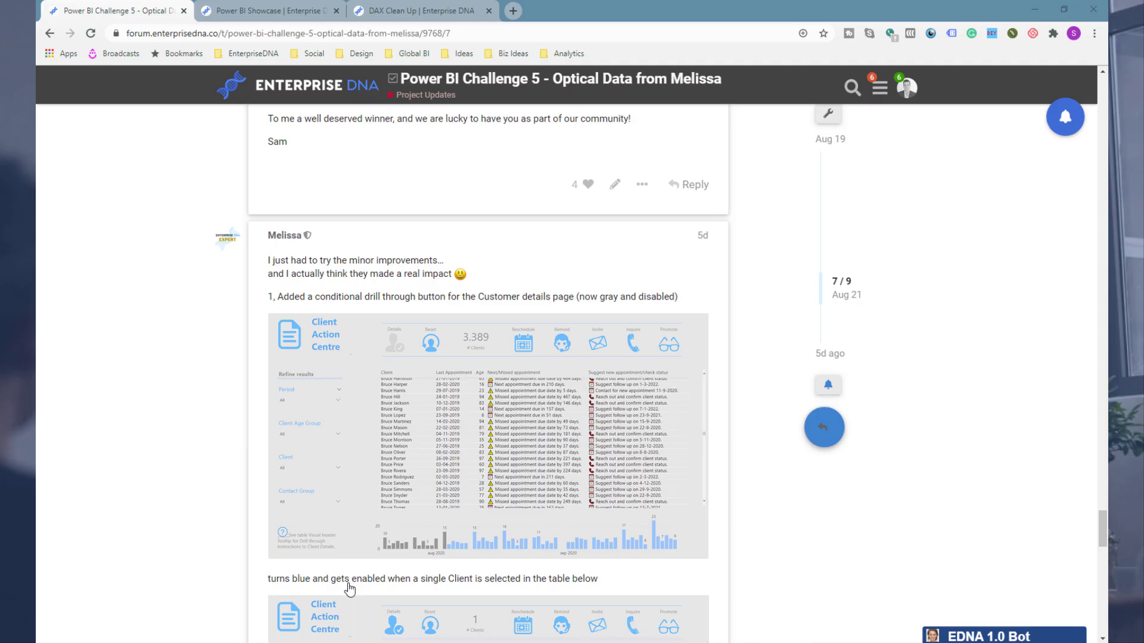
- Switch to the Challenge 5 forum thread in Chrome and scroll up to the original post on vector flags
left_click(377, 601)
scroll(167, 280, "up", 5)
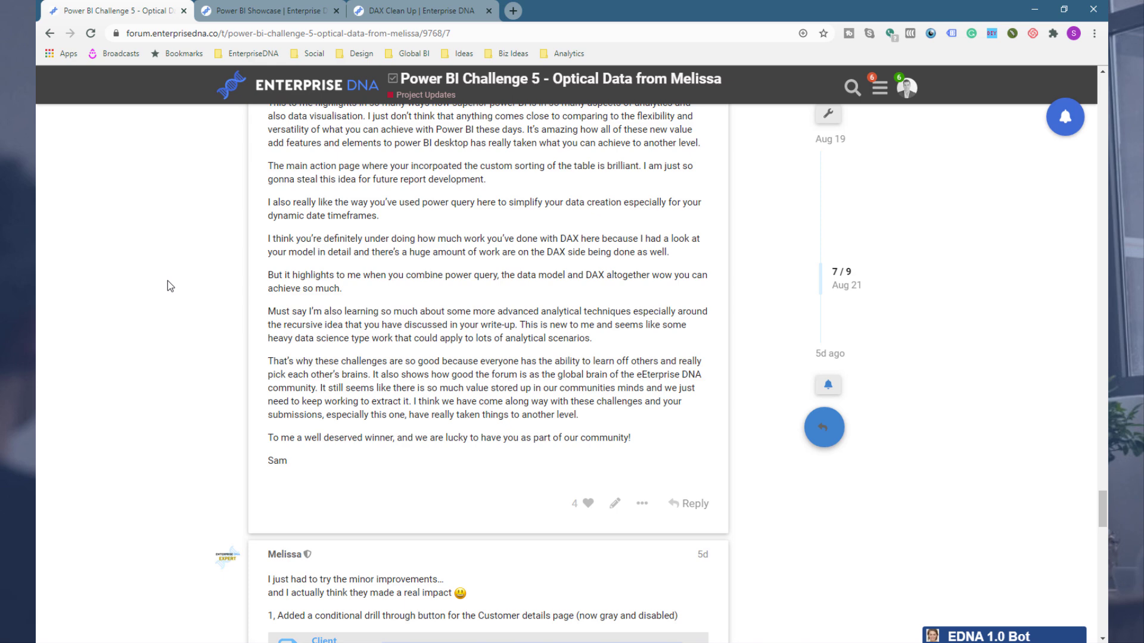
scroll(167, 281, "up", 5)
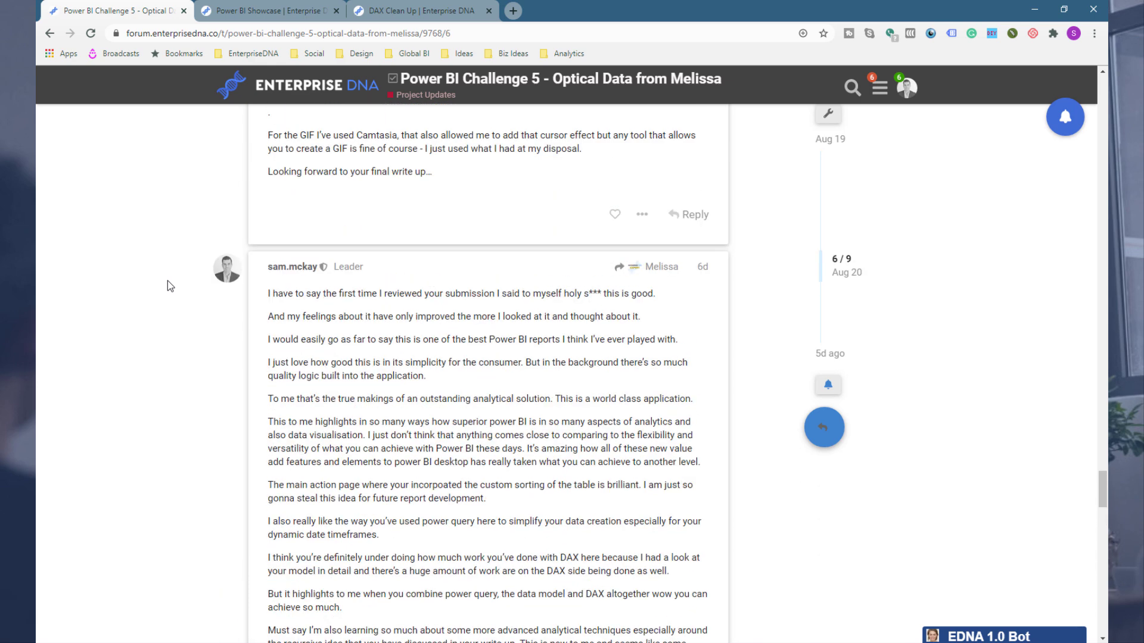
scroll(167, 281, "up", 2)
scroll(167, 281, "up", 12)
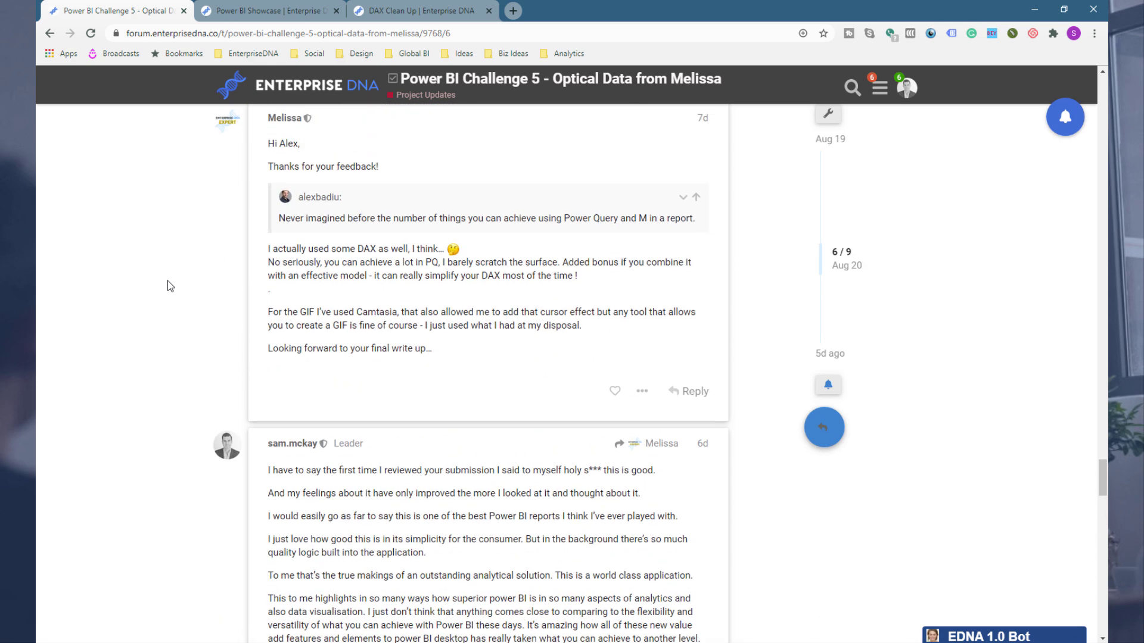
scroll(167, 280, "up", 15)
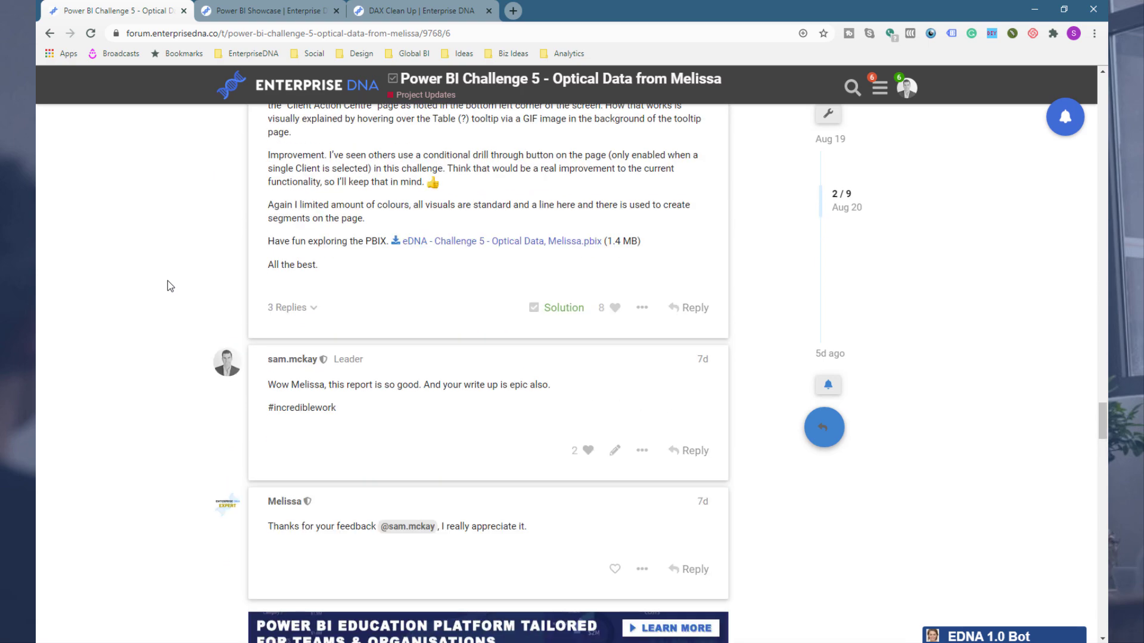
scroll(167, 281, "up", 6)
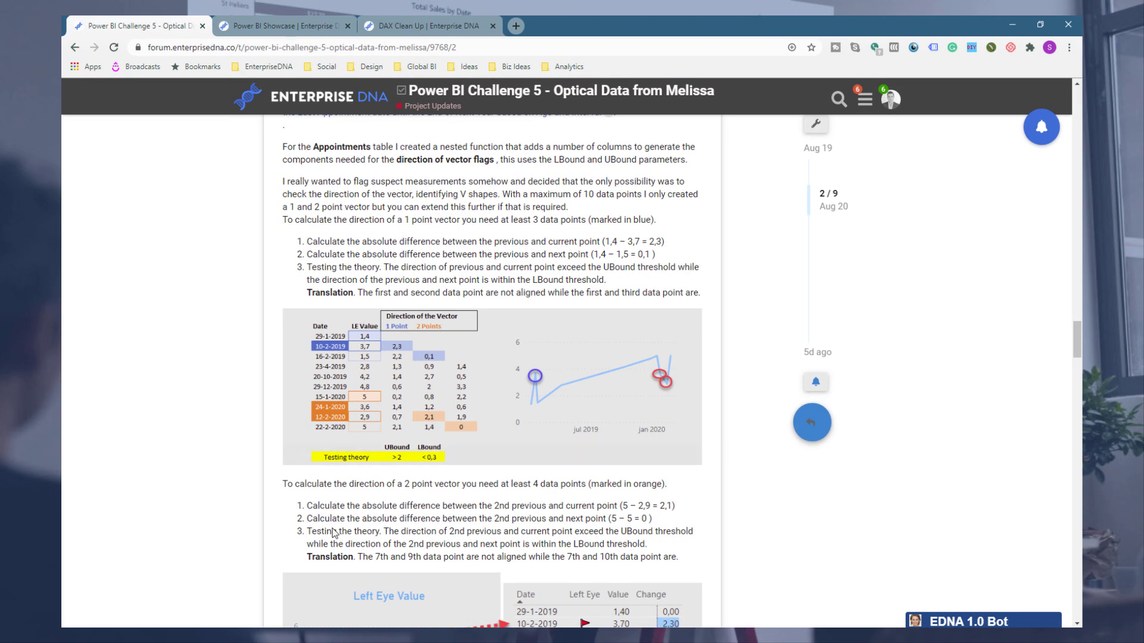
- Return to the eDNA - Challenge 5 Power BI window showing the Client Action Centre page
mouse_move(434, 635)
left_click(459, 597)
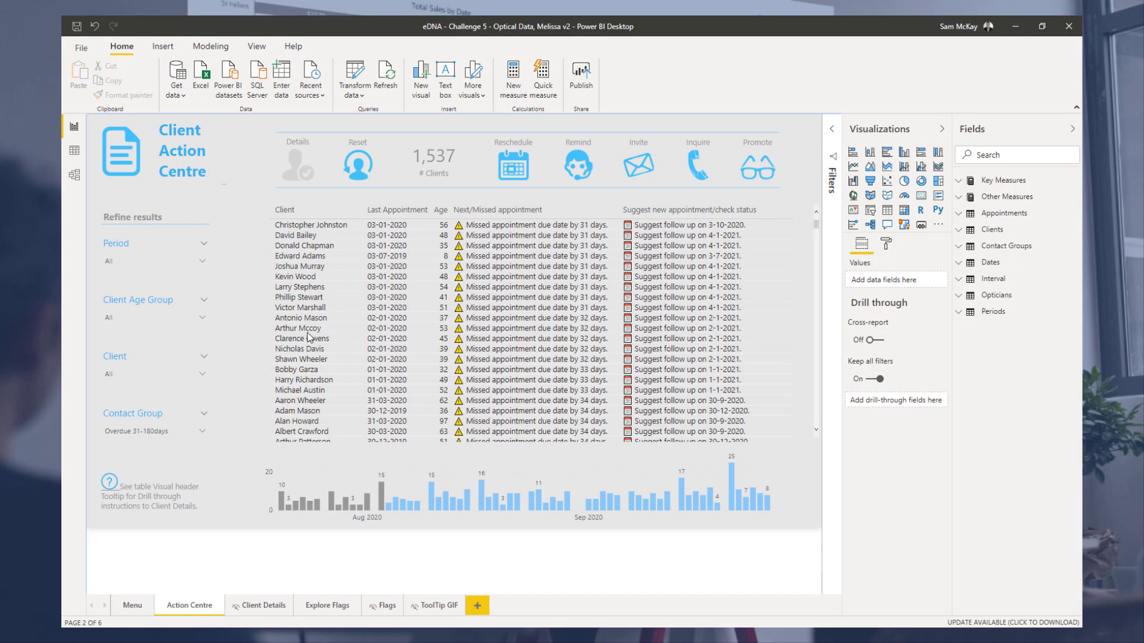